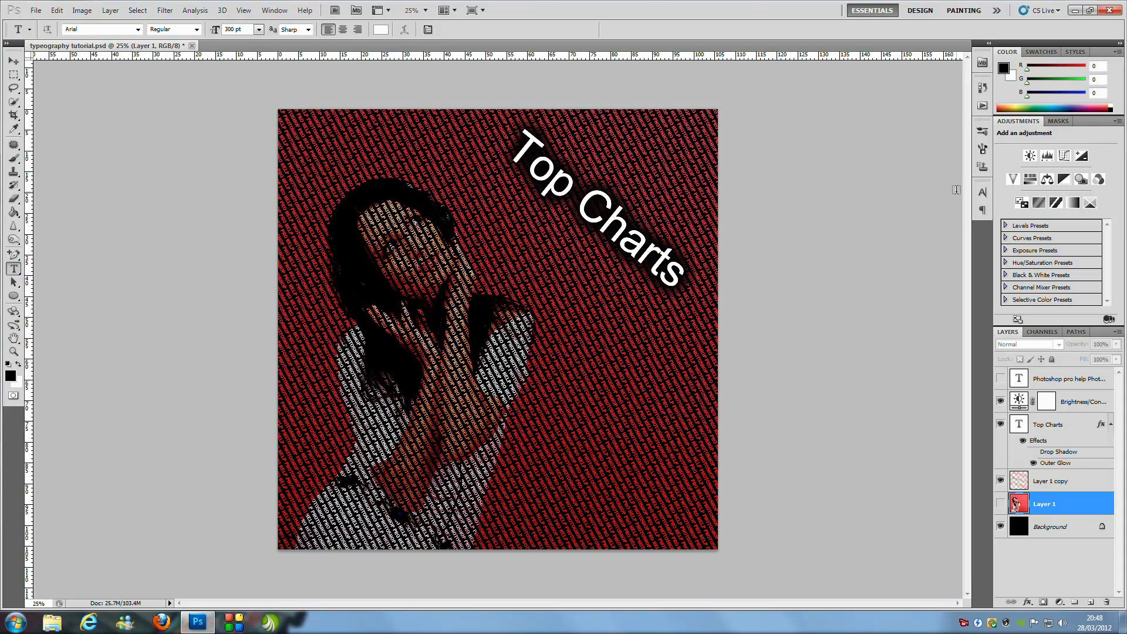
# Step: Create a new 3000 × 3000 pixel document at 72 pixels/inch with a white background
pyautogui.click(35, 10)
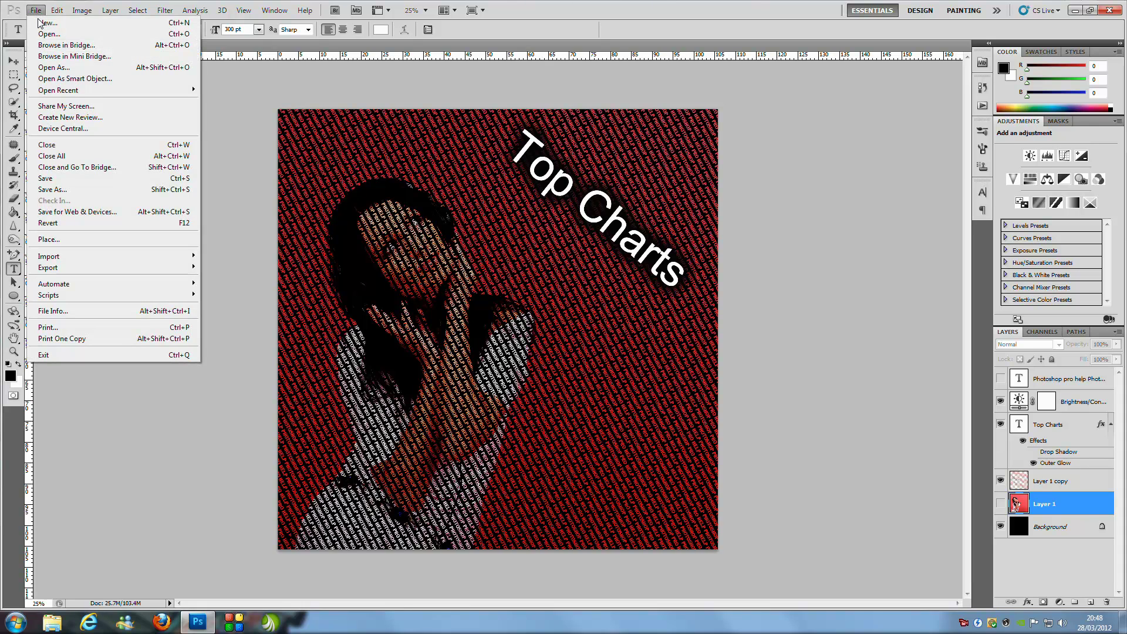
pyautogui.click(46, 23)
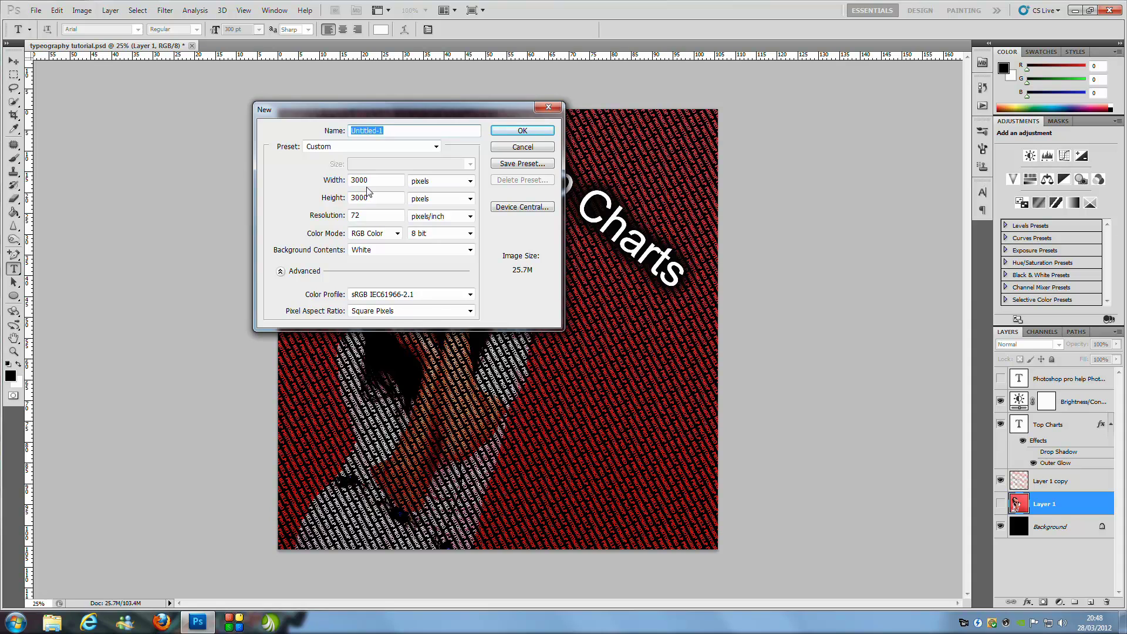
pyautogui.click(526, 131)
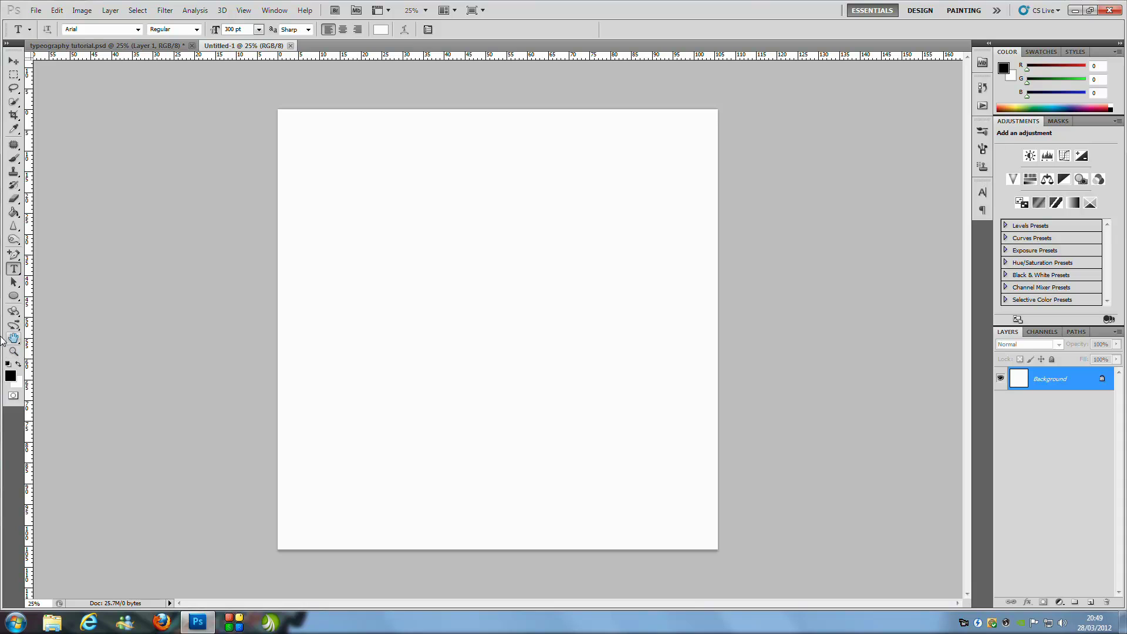
# Step: Flood-fill the blank canvas with black using the Paint Bucket Tool
pyautogui.click(14, 214)
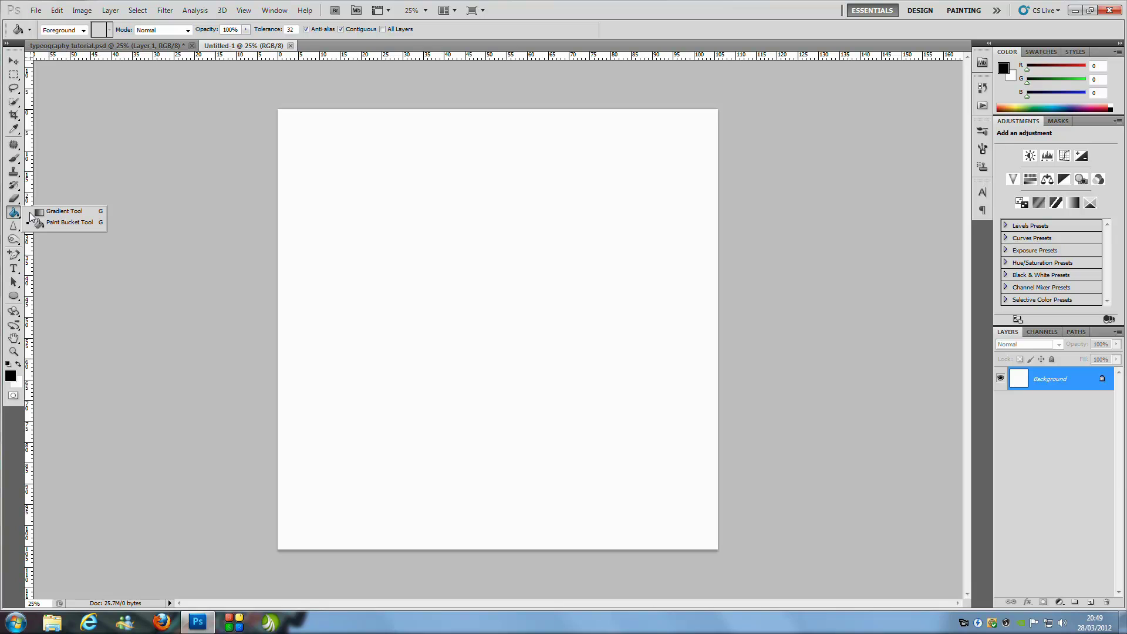
pyautogui.click(50, 223)
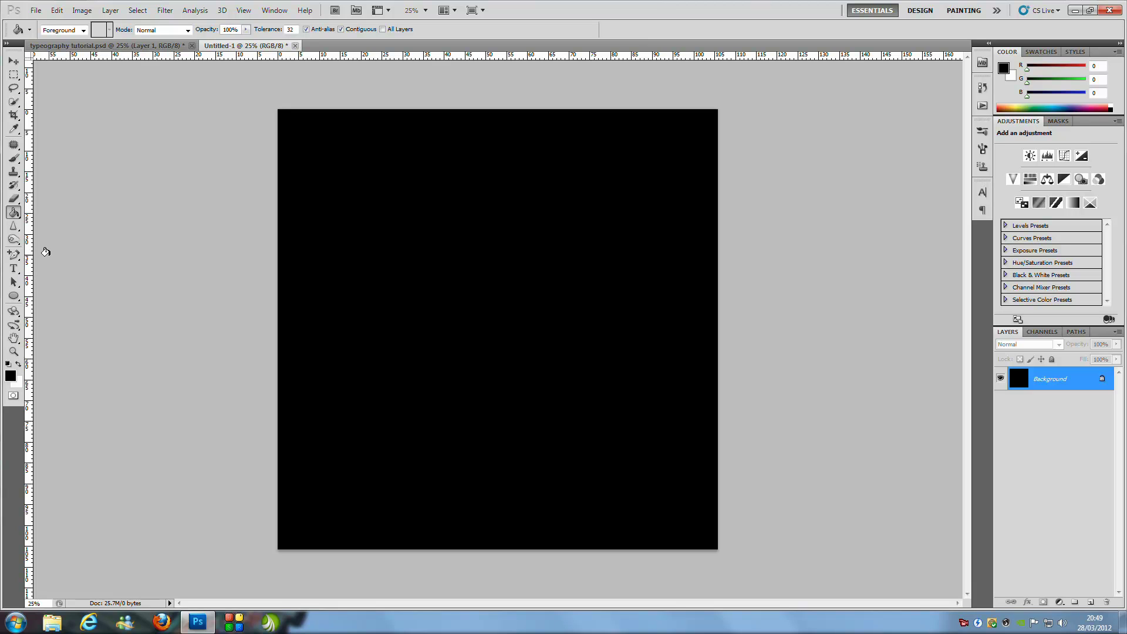
pyautogui.click(14, 269)
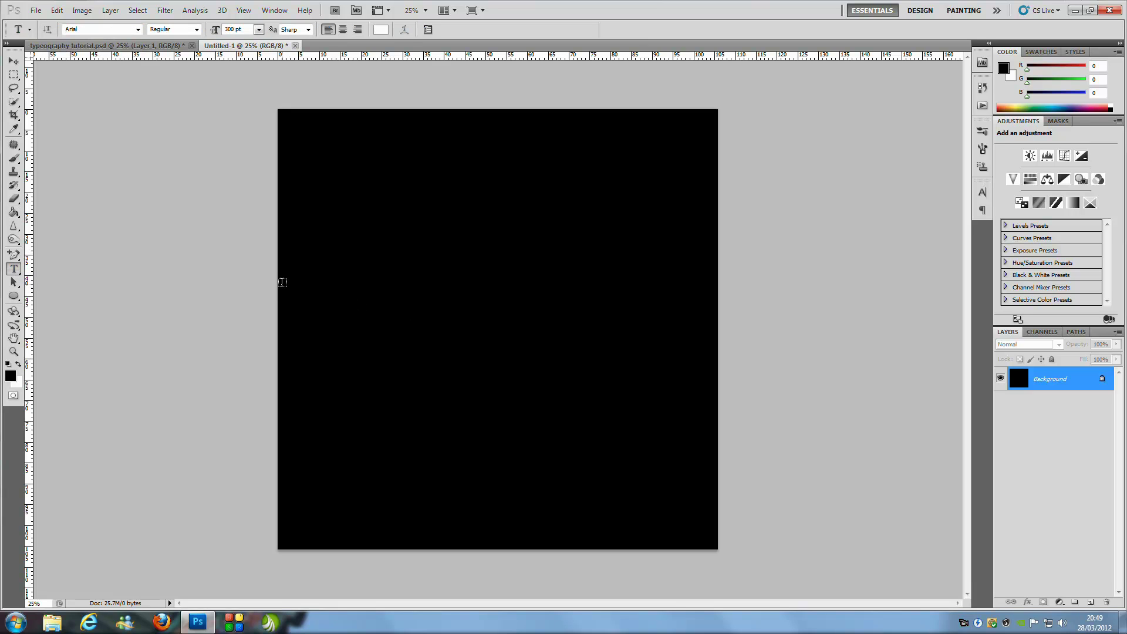
# Step: Draw a paragraph text box beyond the canvas edges and fill it with repeated Algerian 36 pt text
pyautogui.scroll(-1, 261, 248)
pyautogui.press('alt')
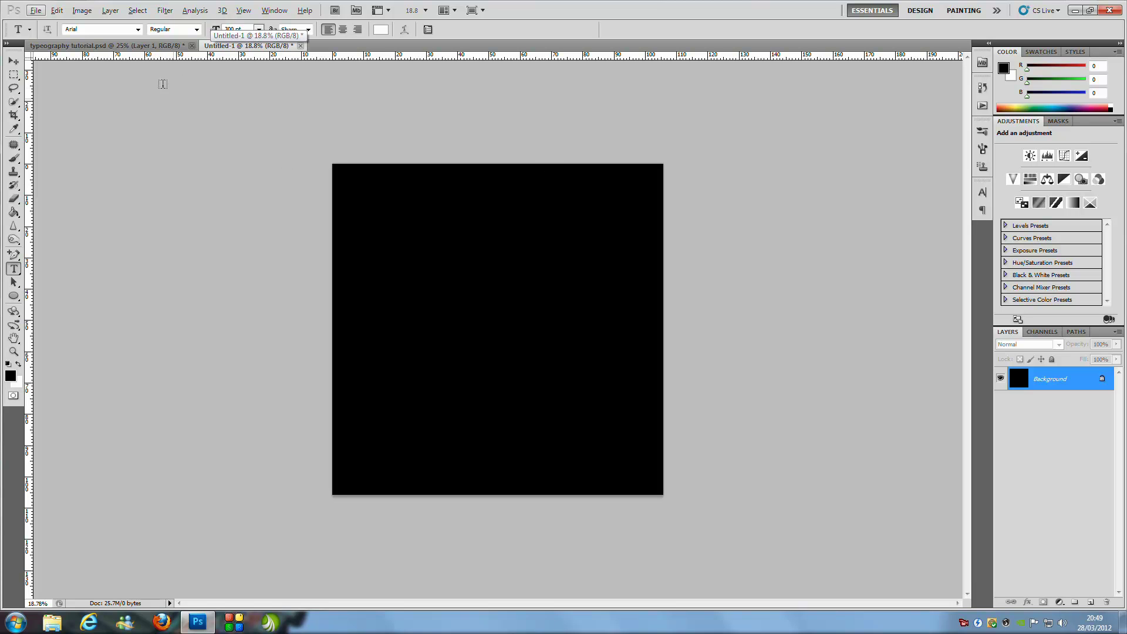
pyautogui.press('alt')
pyautogui.moveTo(271, 149); pyautogui.dragTo(695, 526)
pyautogui.moveTo(140, 68); pyautogui.dragTo(731, 556)
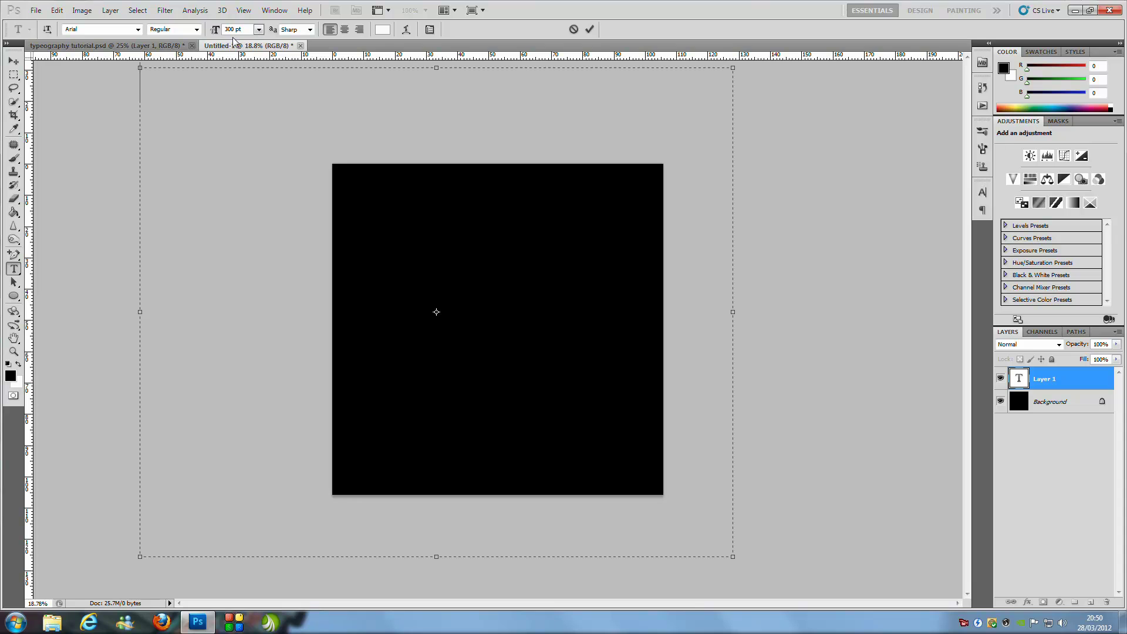
pyautogui.write('36')
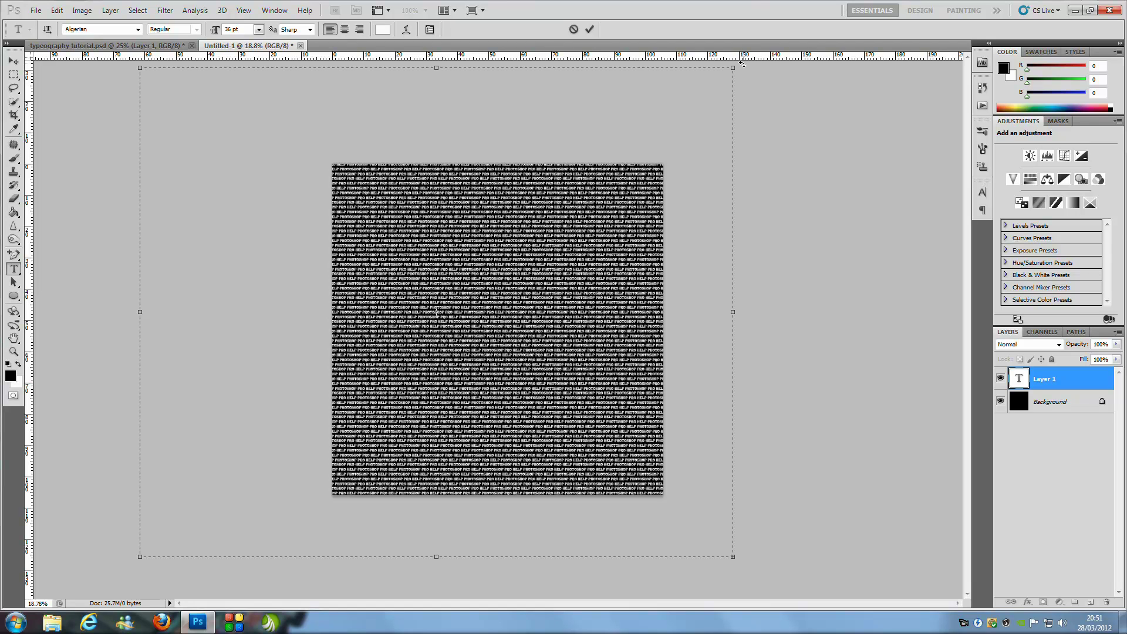
# Step: Rotate and enlarge the repeated text block so its diagonal lines cover every corner
pyautogui.moveTo(742, 63); pyautogui.dragTo(831, 303)
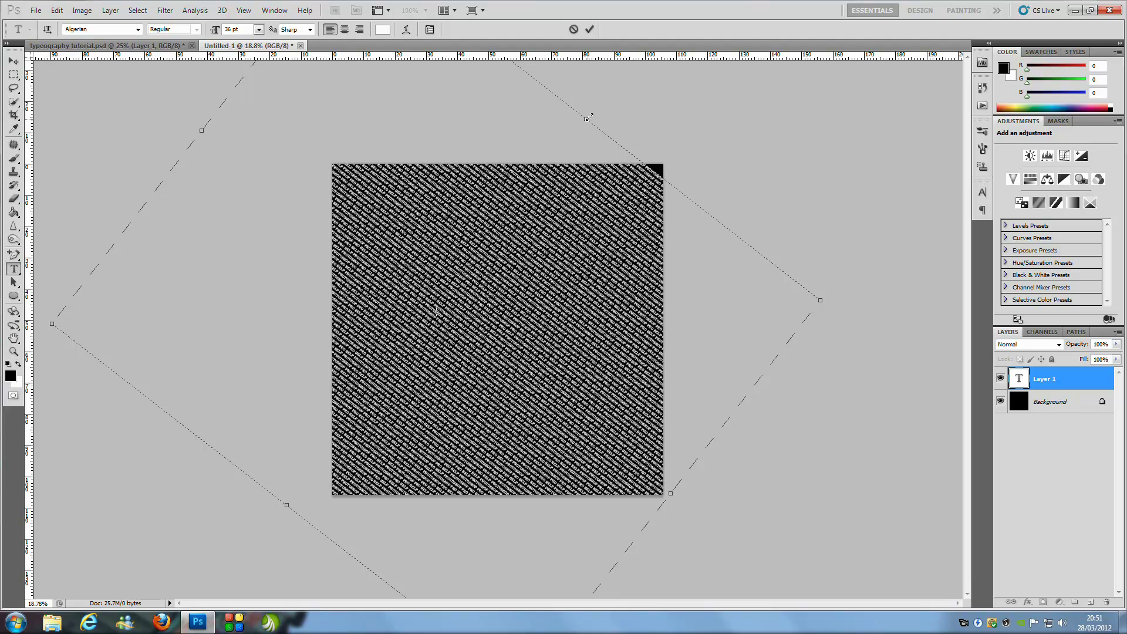
pyautogui.moveTo(587, 117); pyautogui.dragTo(608, 108)
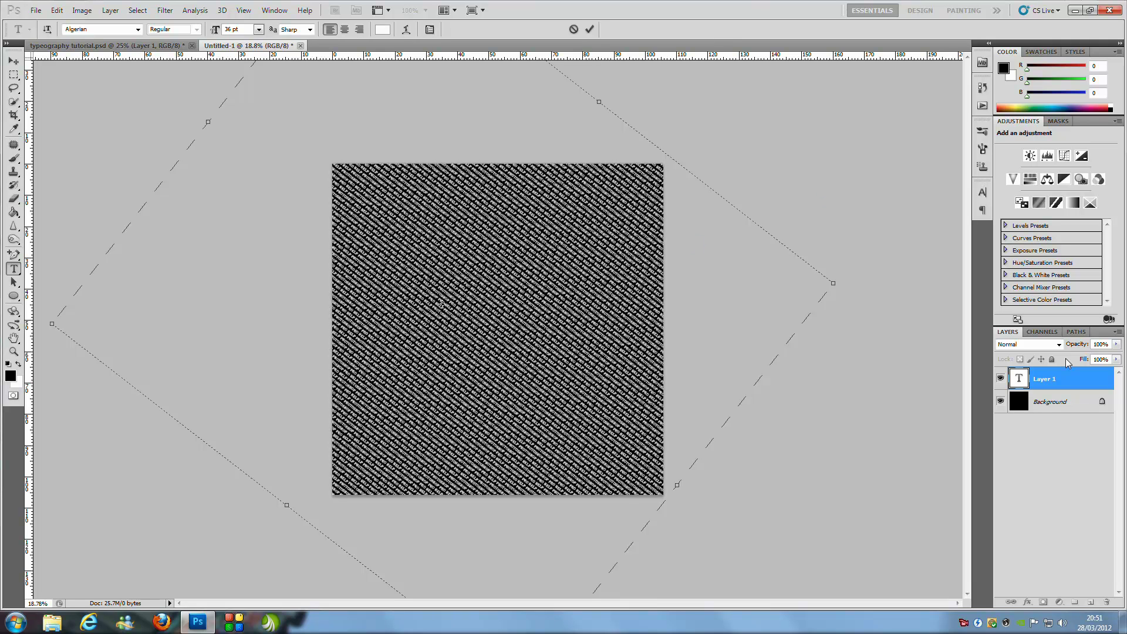
pyautogui.press('Return')
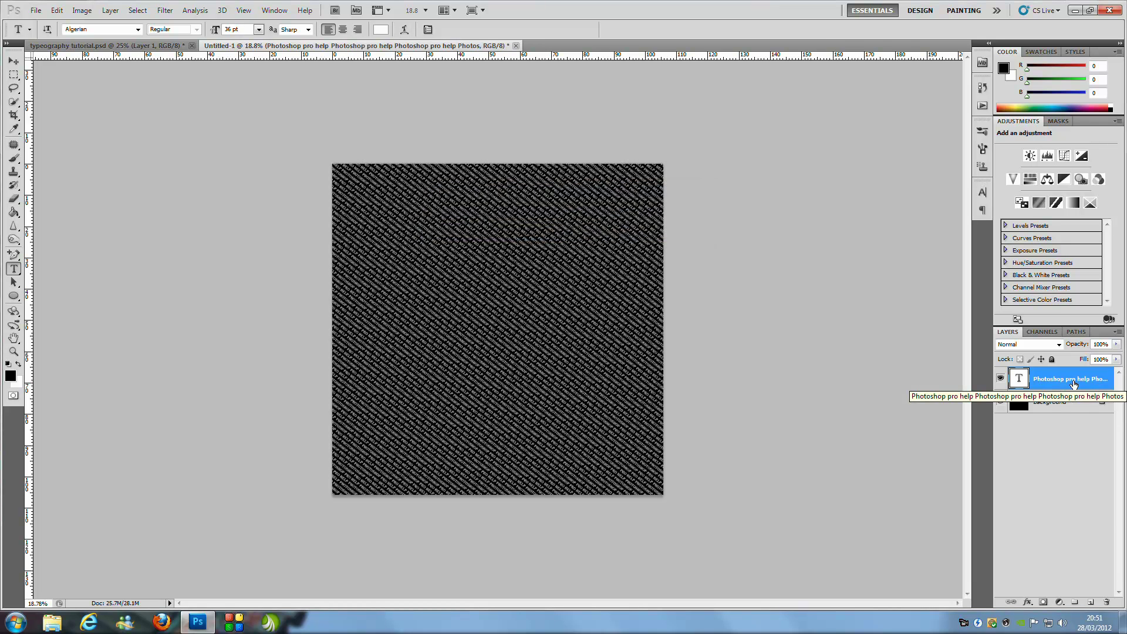
pyautogui.press('alt')
pyautogui.hotkey('ctrl', '+')
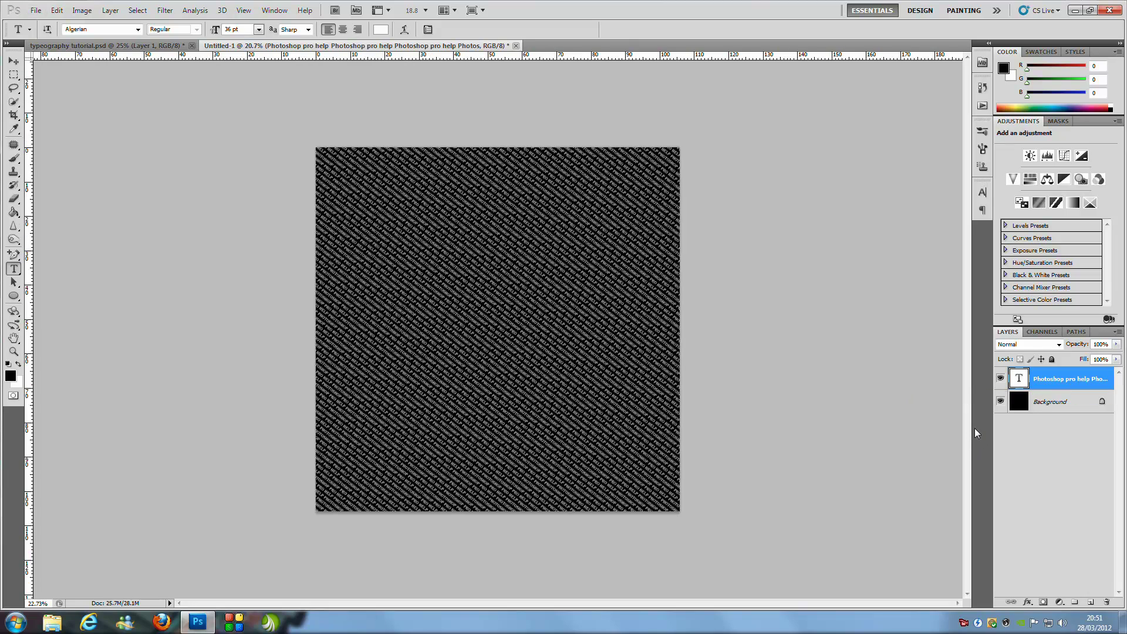
pyautogui.scroll(2, 971, 434)
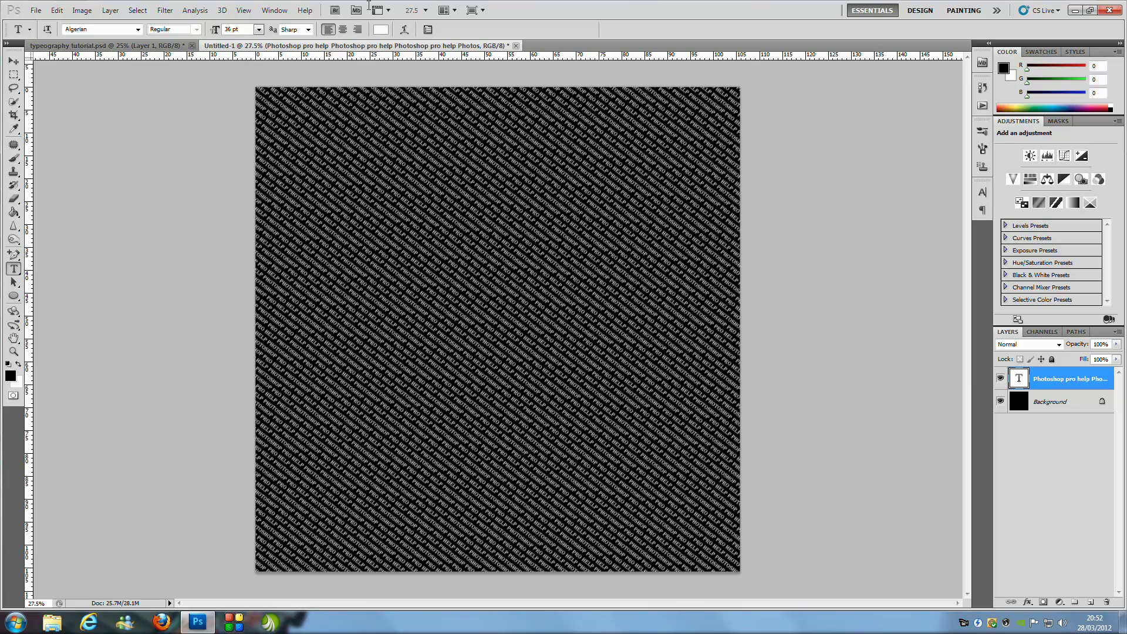
# Step: Drag the woman's photo layer from the typography tutorial file into Untitled-1
pyautogui.click(162, 51)
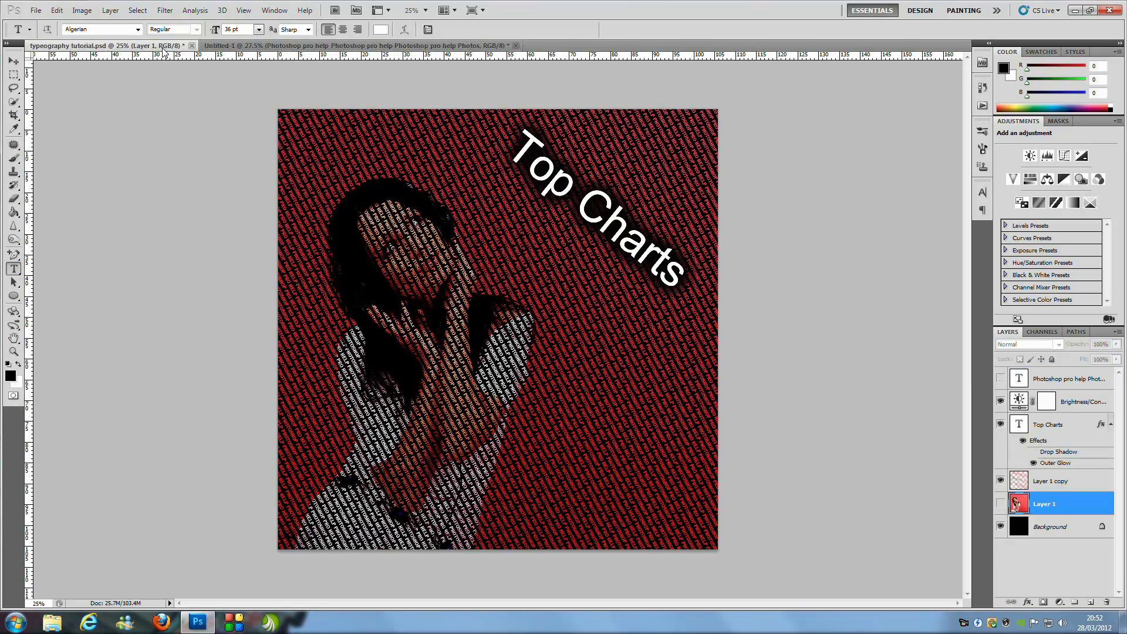
pyautogui.click(14, 61)
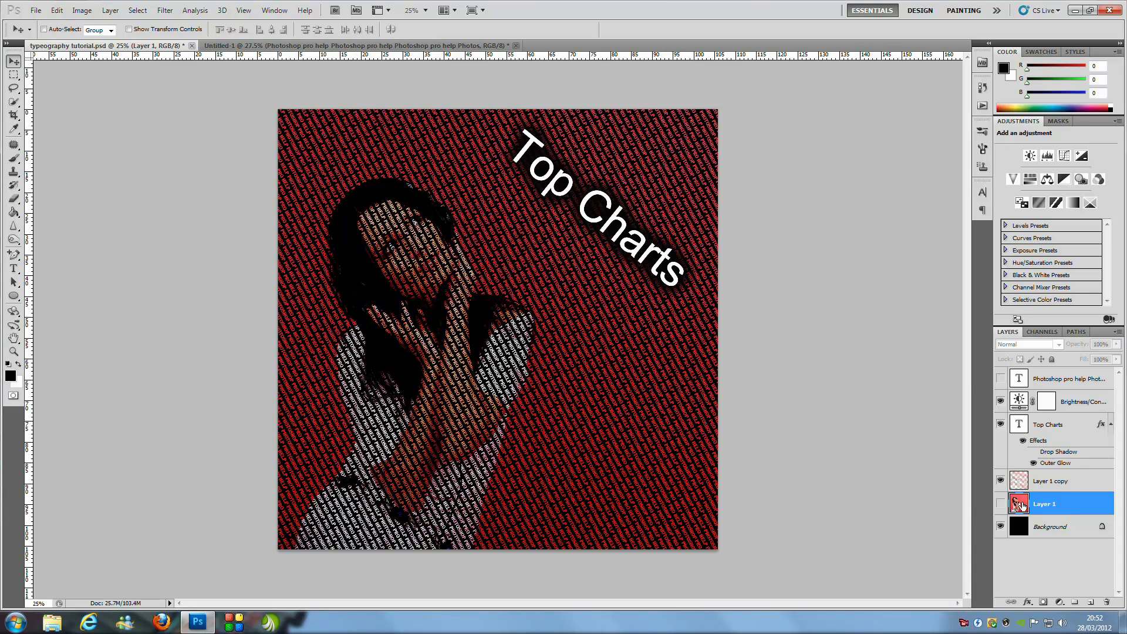
pyautogui.moveTo(343, 48); pyautogui.dragTo(427, 339)
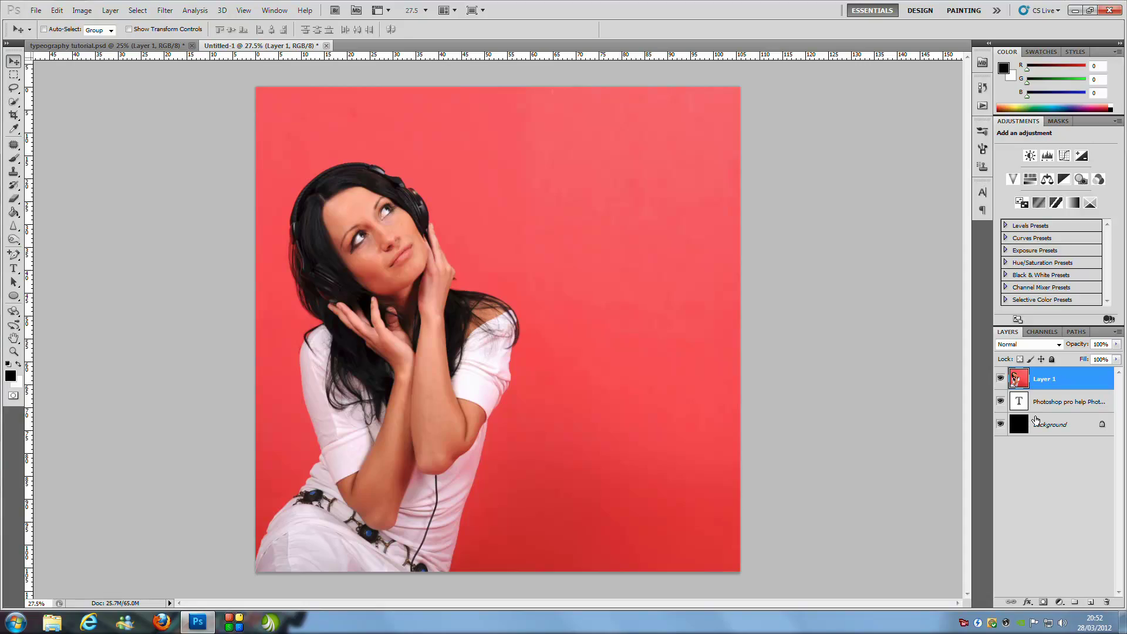
# Step: Delete the photo outside the inverted text selection, deselect, and hide the original text layer
pyautogui.click(1000, 423)
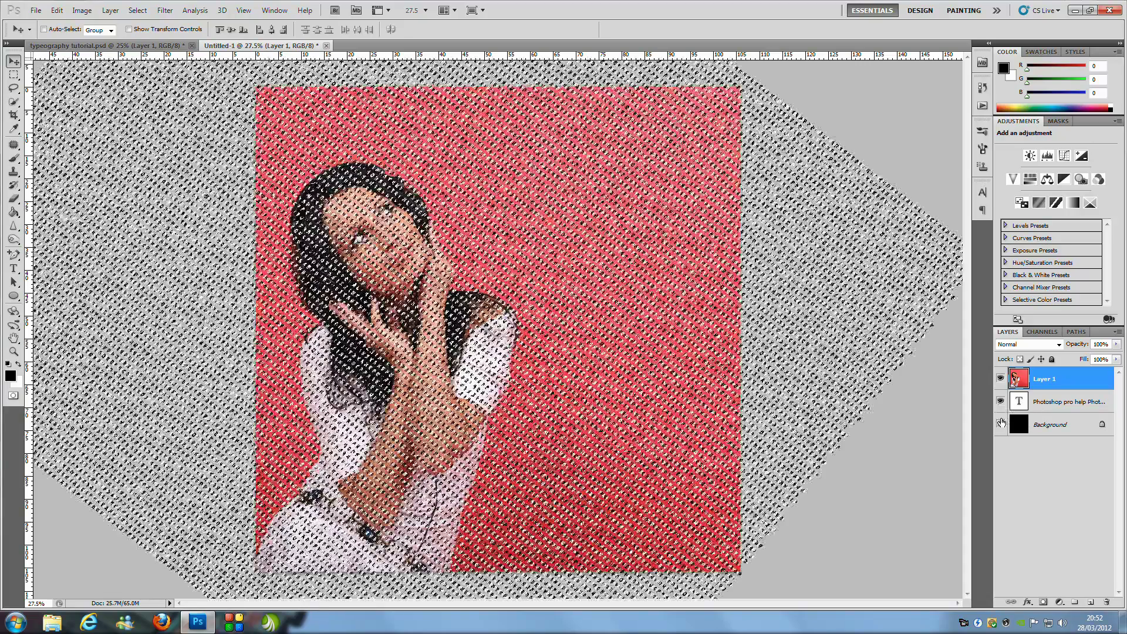
pyautogui.click(1001, 423)
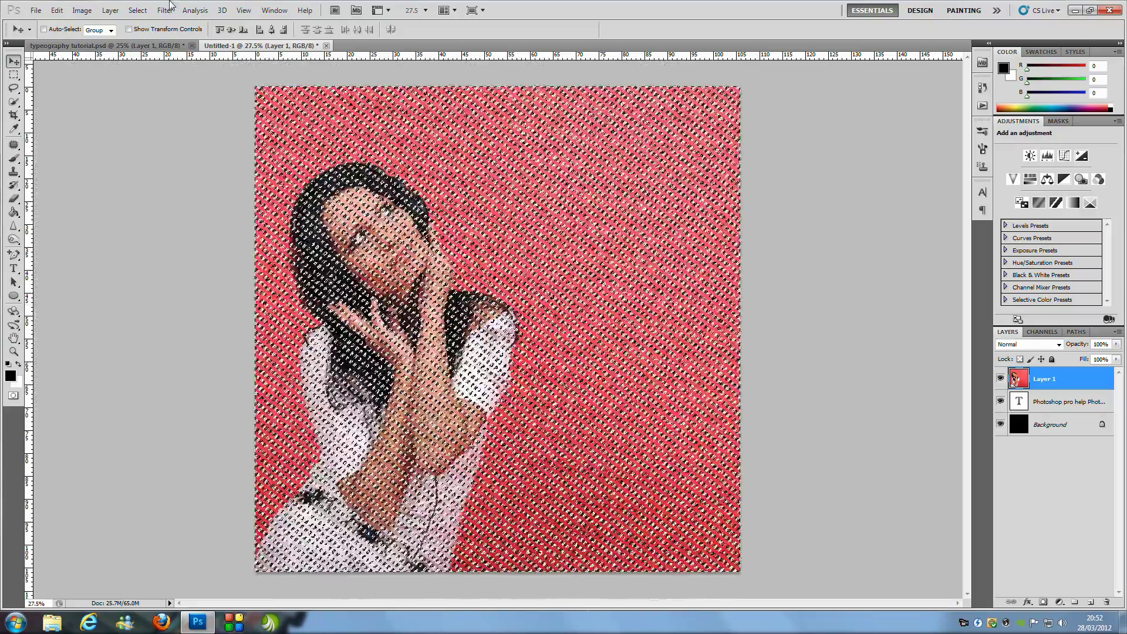
pyautogui.click(137, 10)
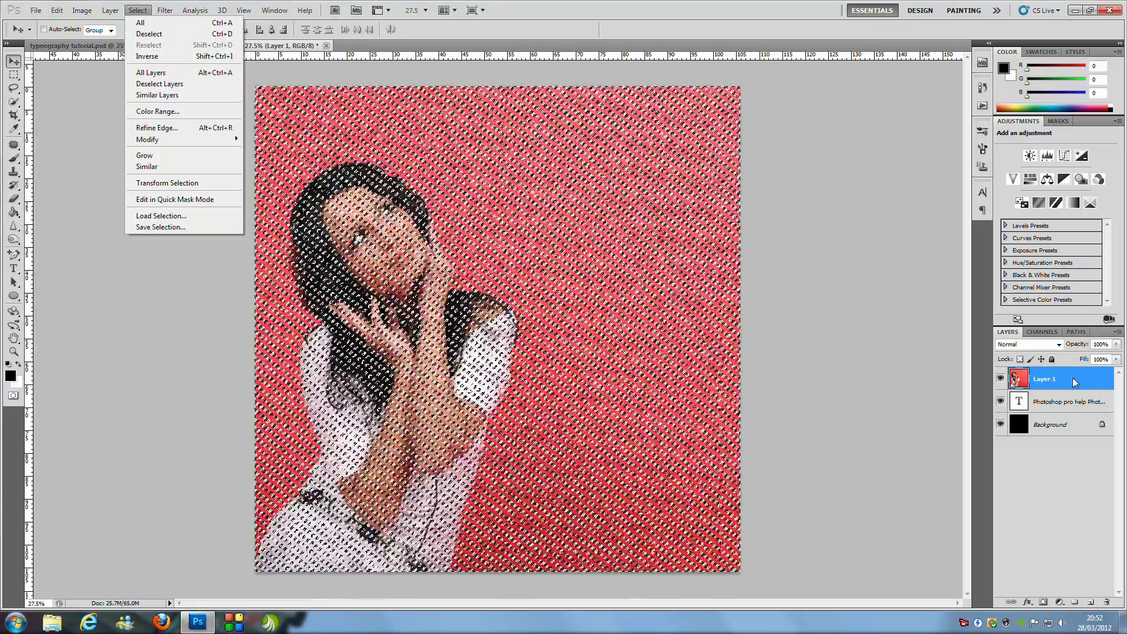
pyautogui.click(1072, 380)
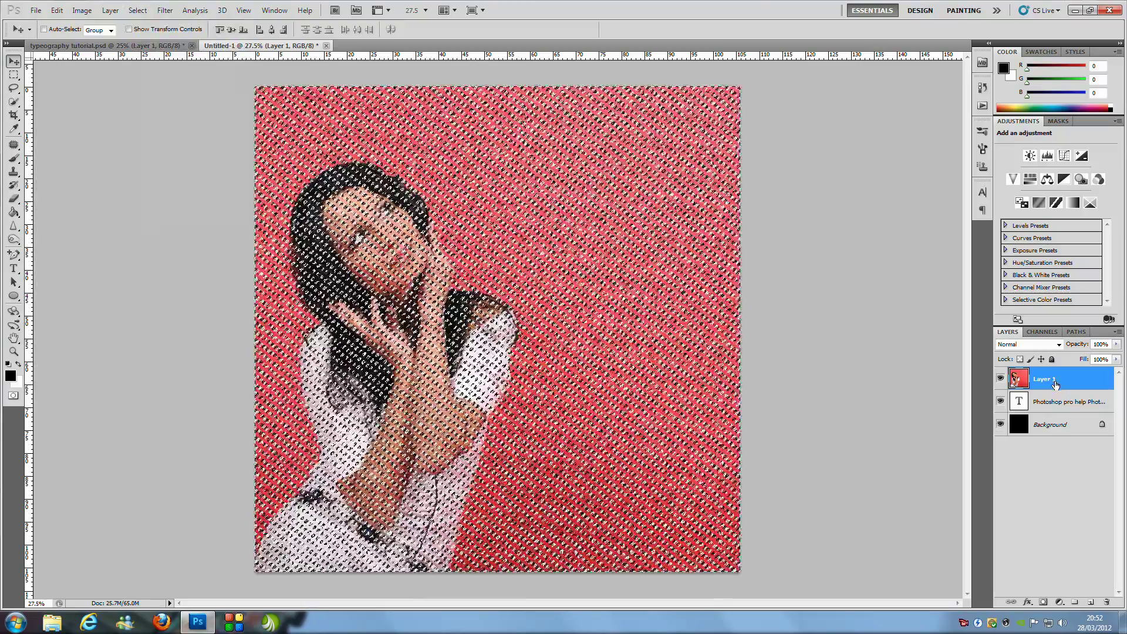
pyautogui.press('Delete')
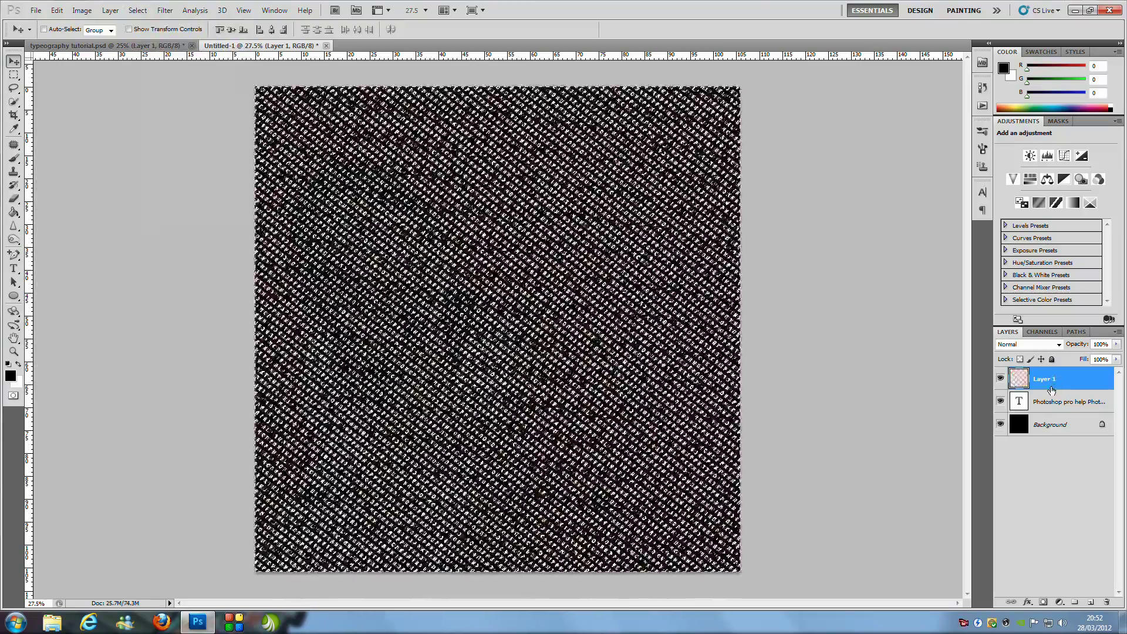
pyautogui.hotkey('ctrl', 'd')
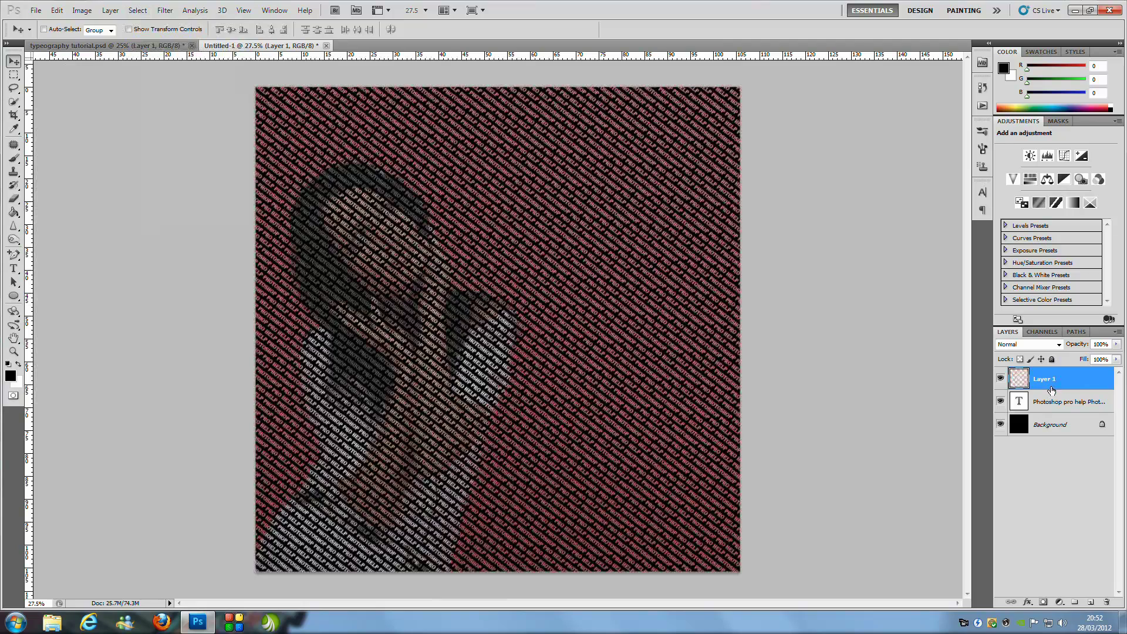
pyautogui.click(1000, 400)
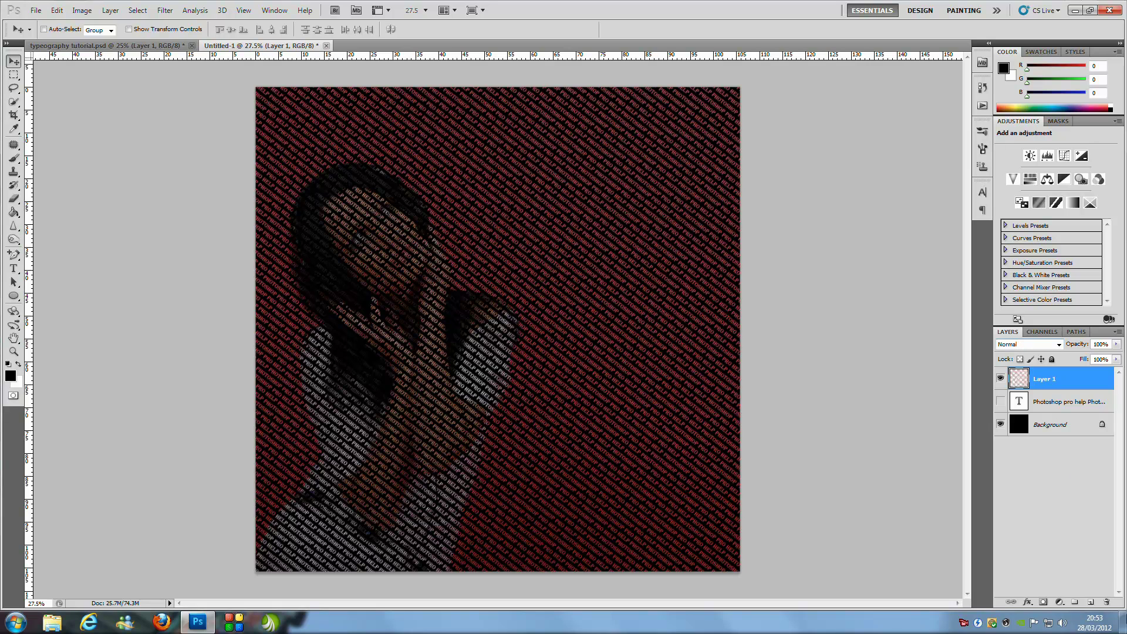
# Step: Add a Brightness/Contrast adjustment layer with brightness 76 and contrast -4
pyautogui.click(1057, 602)
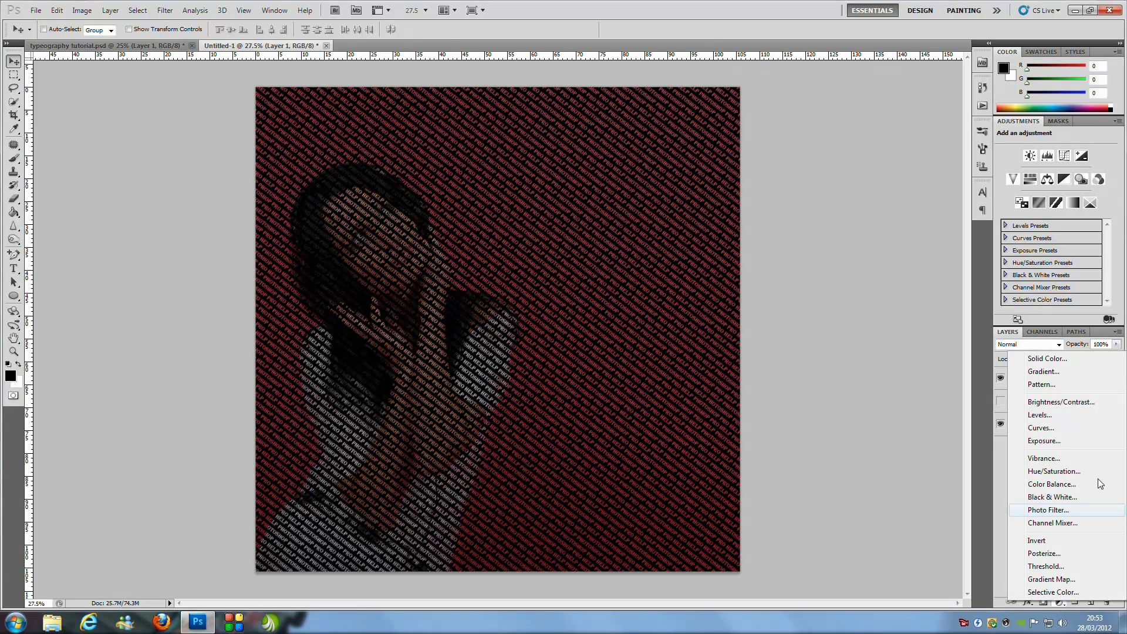
pyautogui.click(1077, 402)
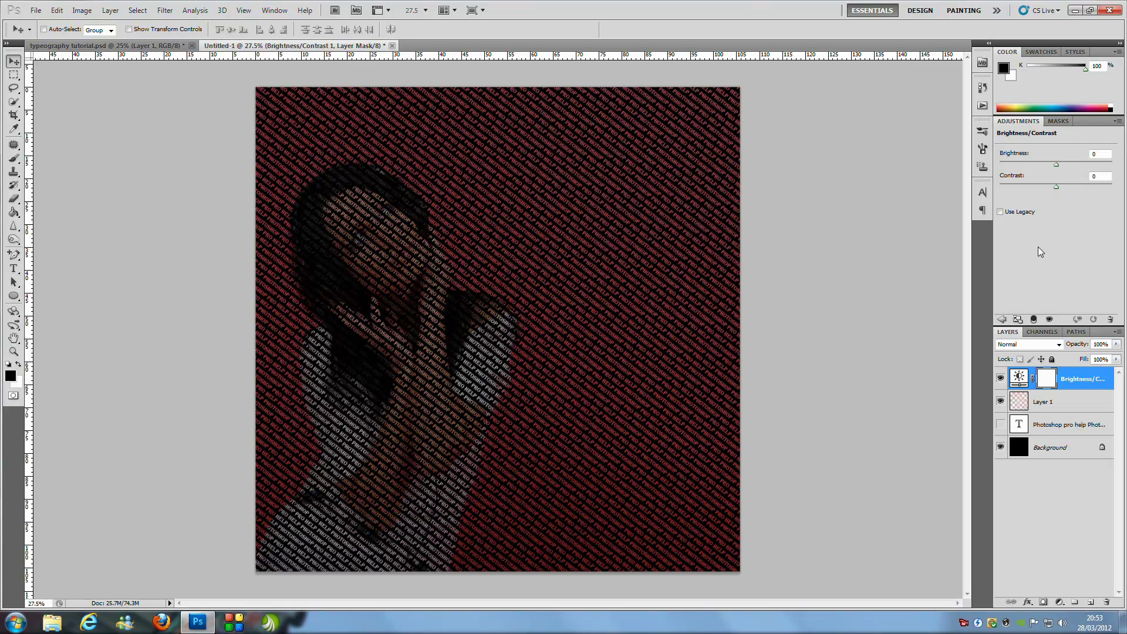
pyautogui.moveTo(1057, 165); pyautogui.dragTo(1102, 165)
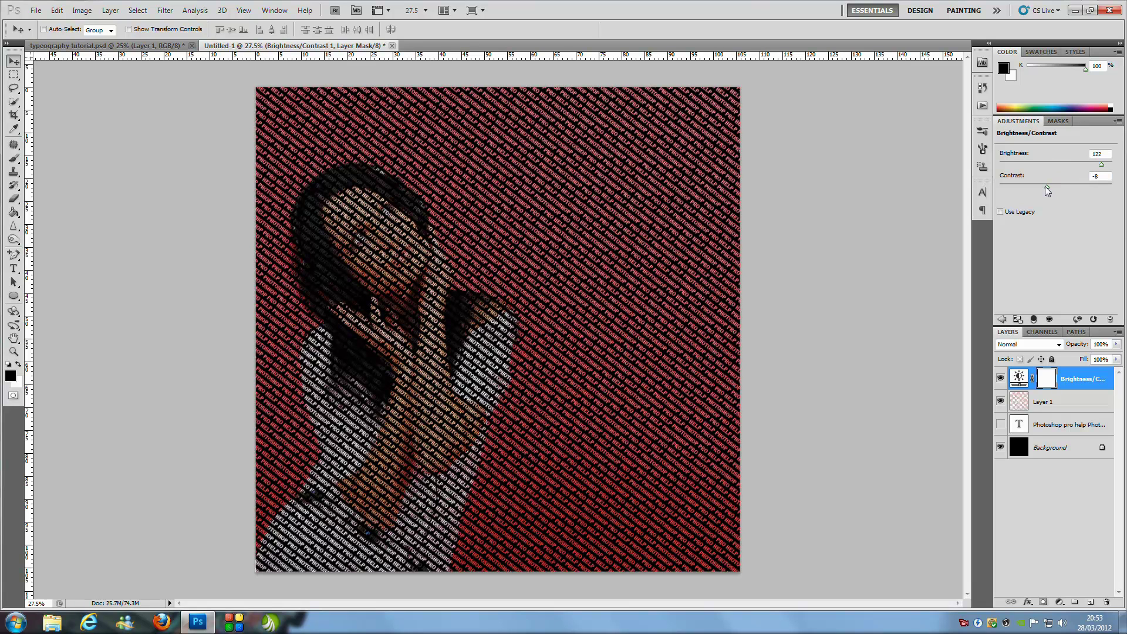
pyautogui.moveTo(1106, 188); pyautogui.dragTo(1083, 165)
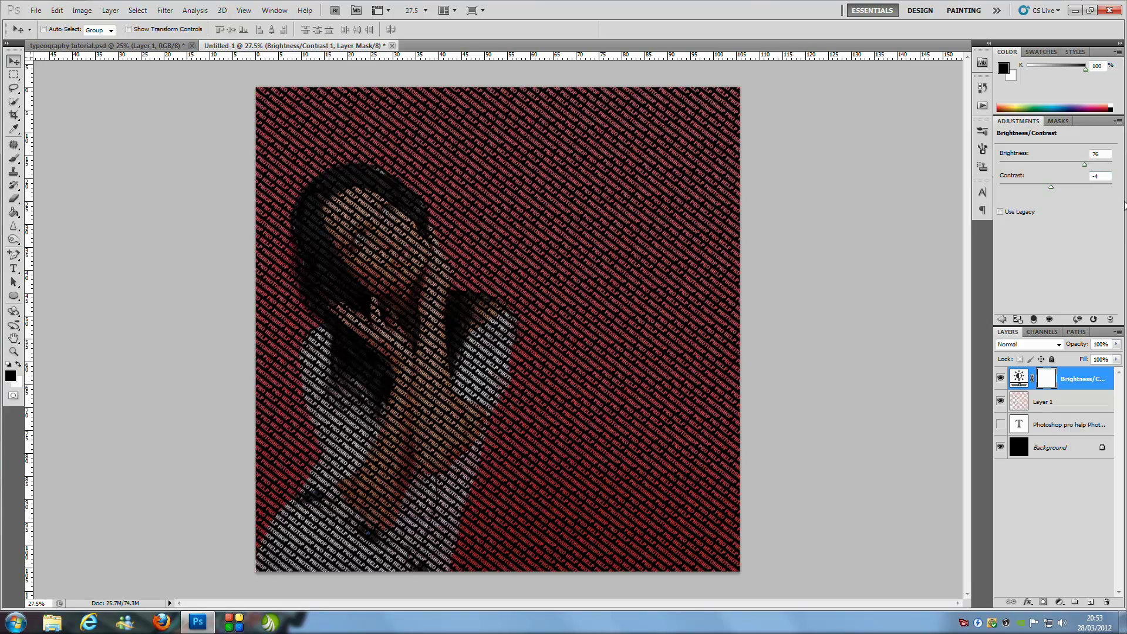
pyautogui.click(1077, 405)
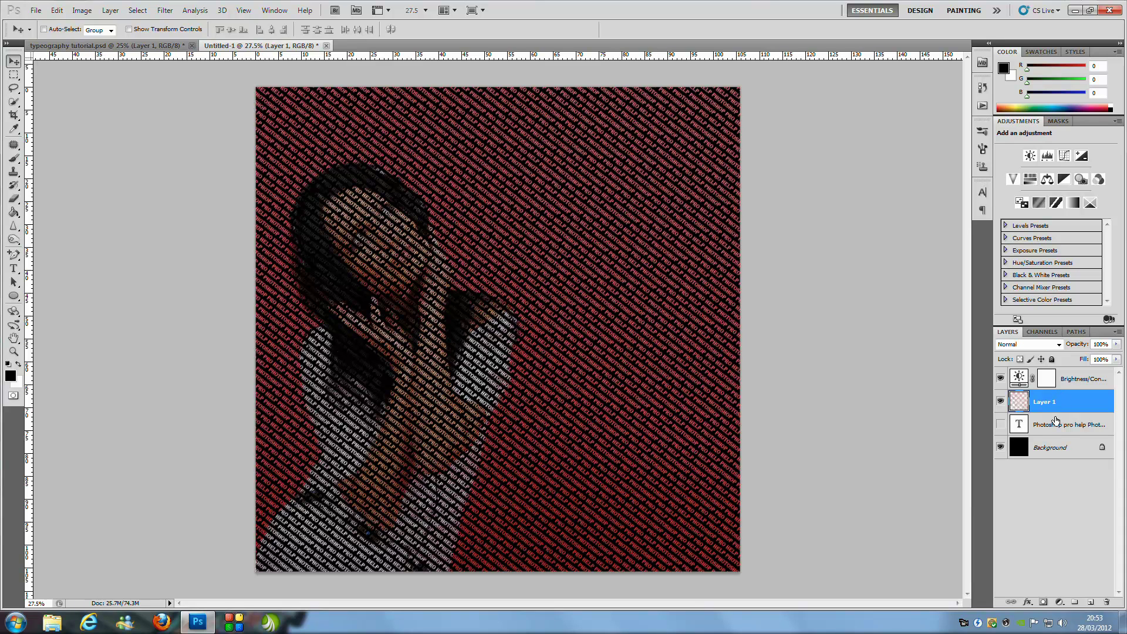
pyautogui.hotkey('ctrl', 'l')
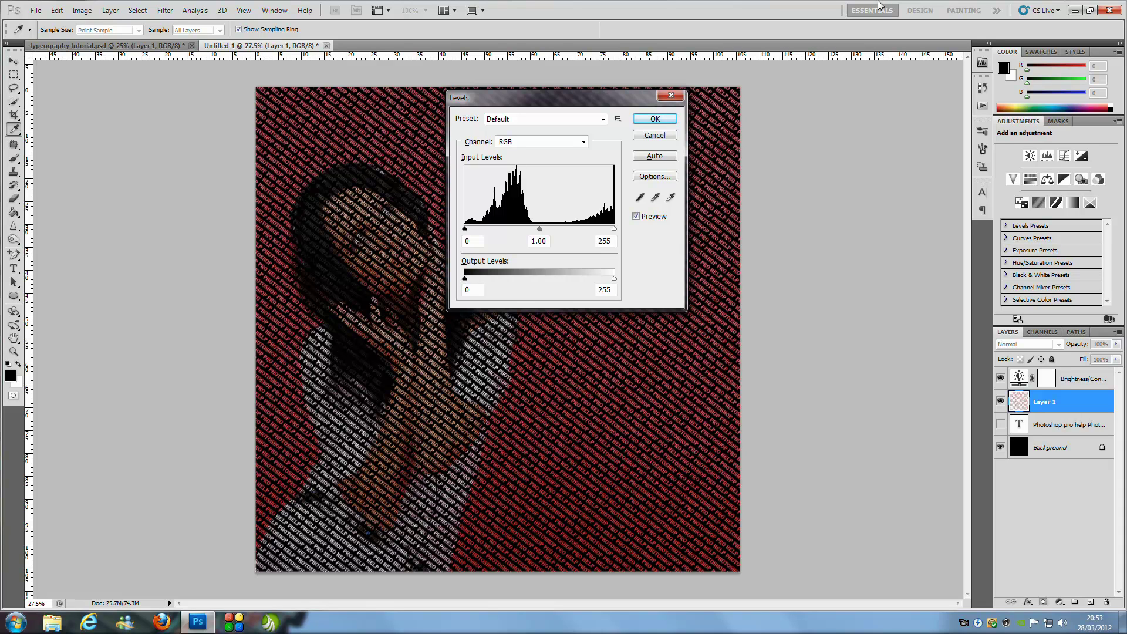
pyautogui.click(464, 229)
pyautogui.moveTo(465, 229)
pyautogui.mouseDown()
pyautogui.moveTo(498, 231)
pyautogui.moveTo(483, 236)
pyautogui.mouseUp()
pyautogui.moveTo(524, 98); pyautogui.dragTo(858, 110)
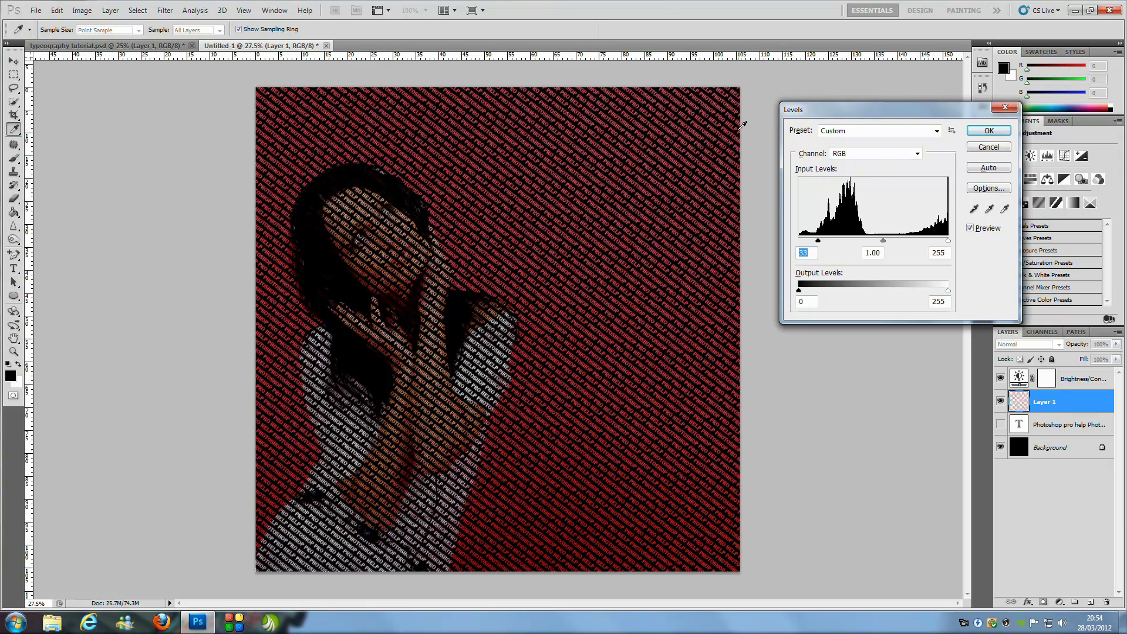
pyautogui.click(1000, 147)
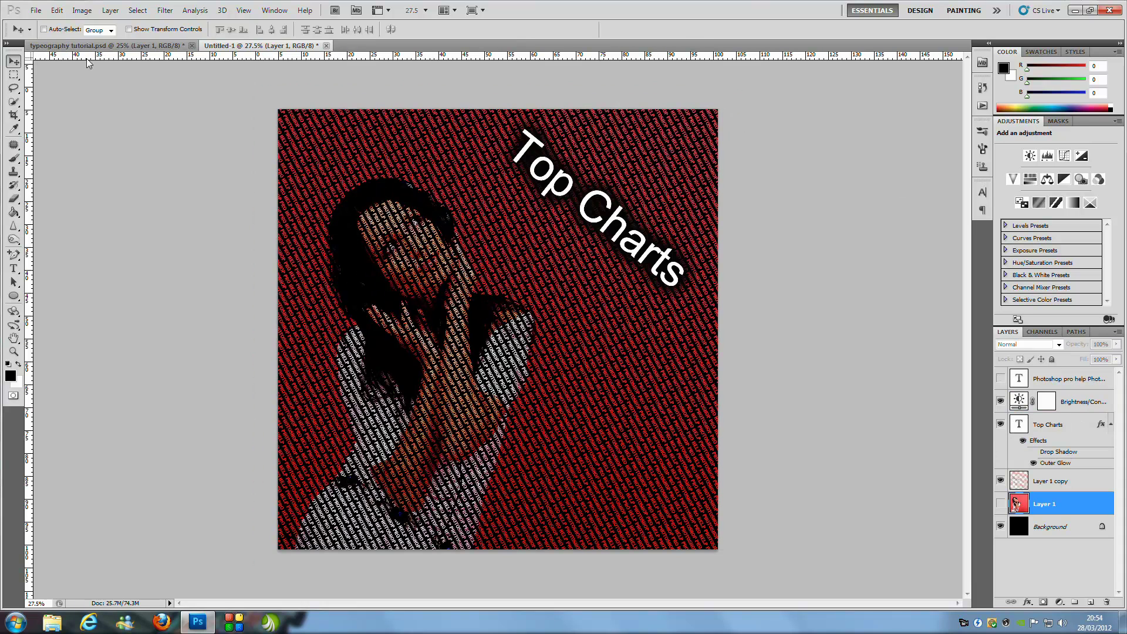
# Step: Type a 'MUSIC' title near the top of the canvas in 300 pt Arial
pyautogui.click(87, 46)
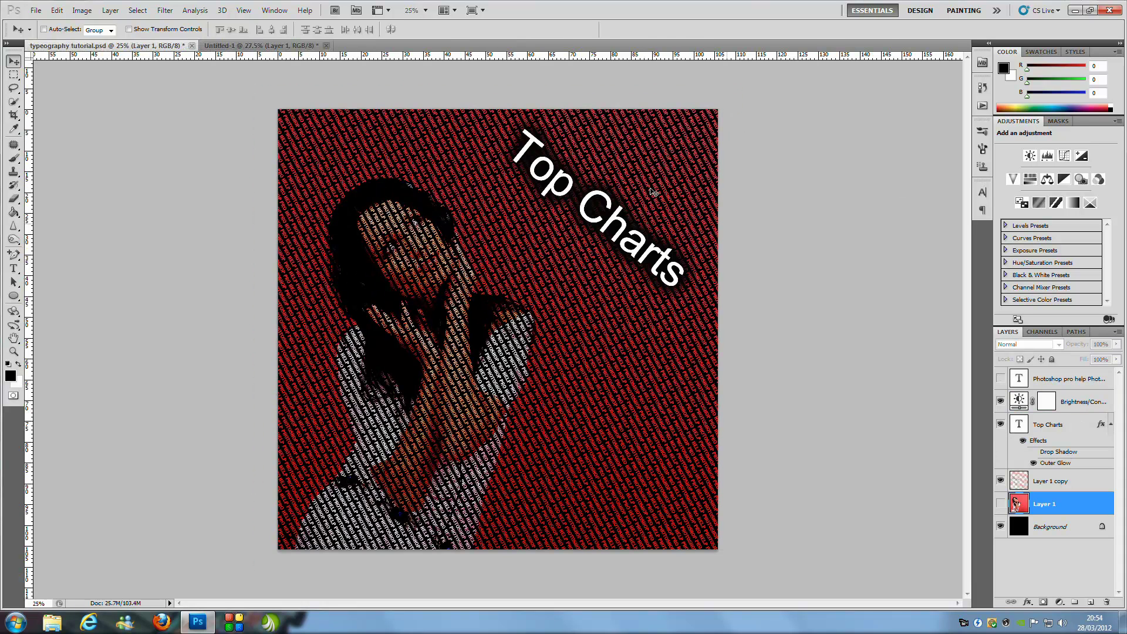
pyautogui.click(241, 46)
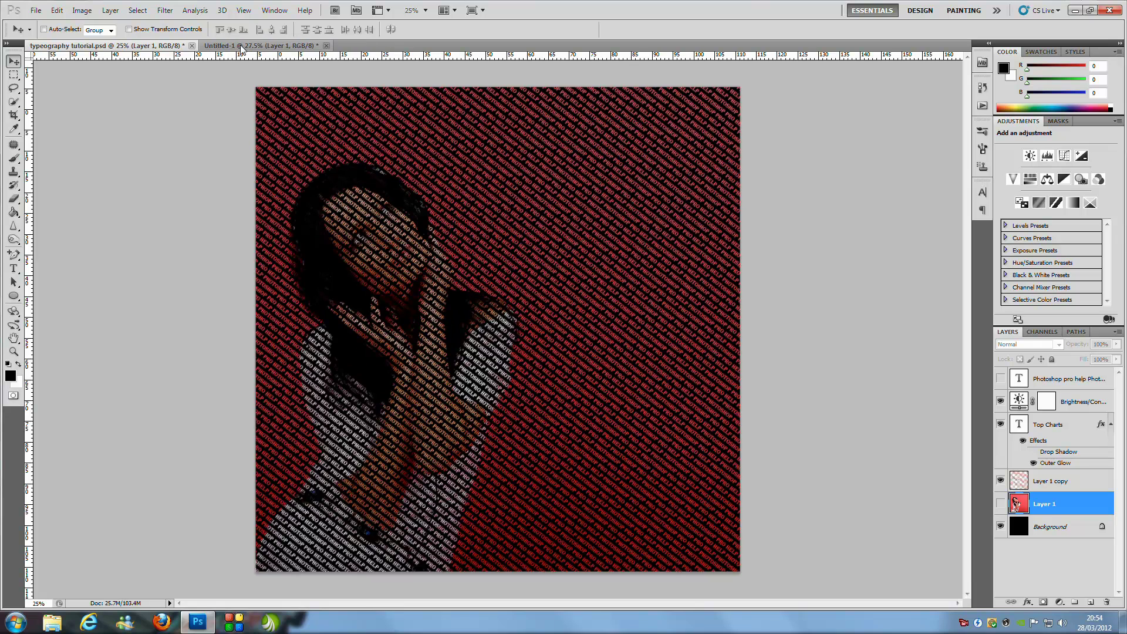
pyautogui.click(13, 270)
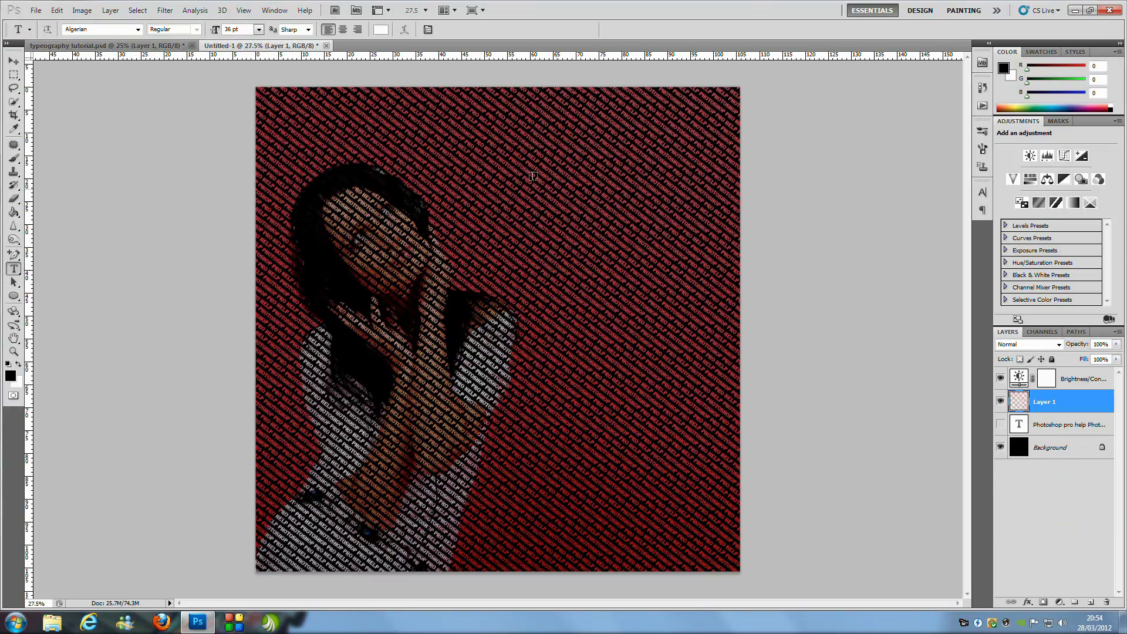
pyautogui.click(506, 144)
pyautogui.click(226, 30)
pyautogui.write('300')
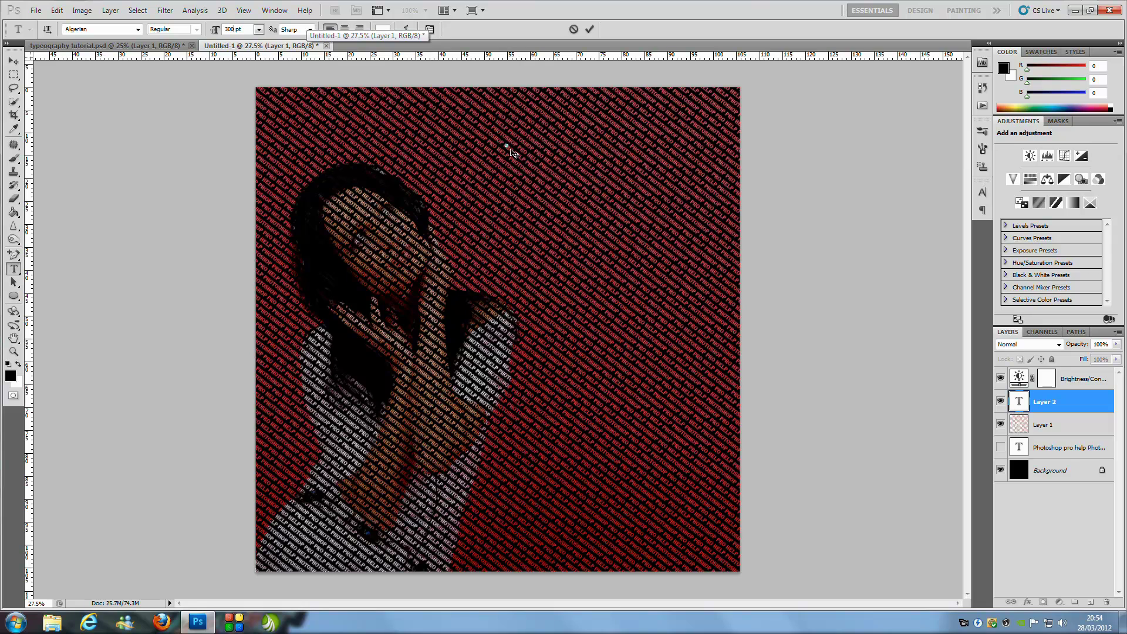
pyautogui.press('Return')
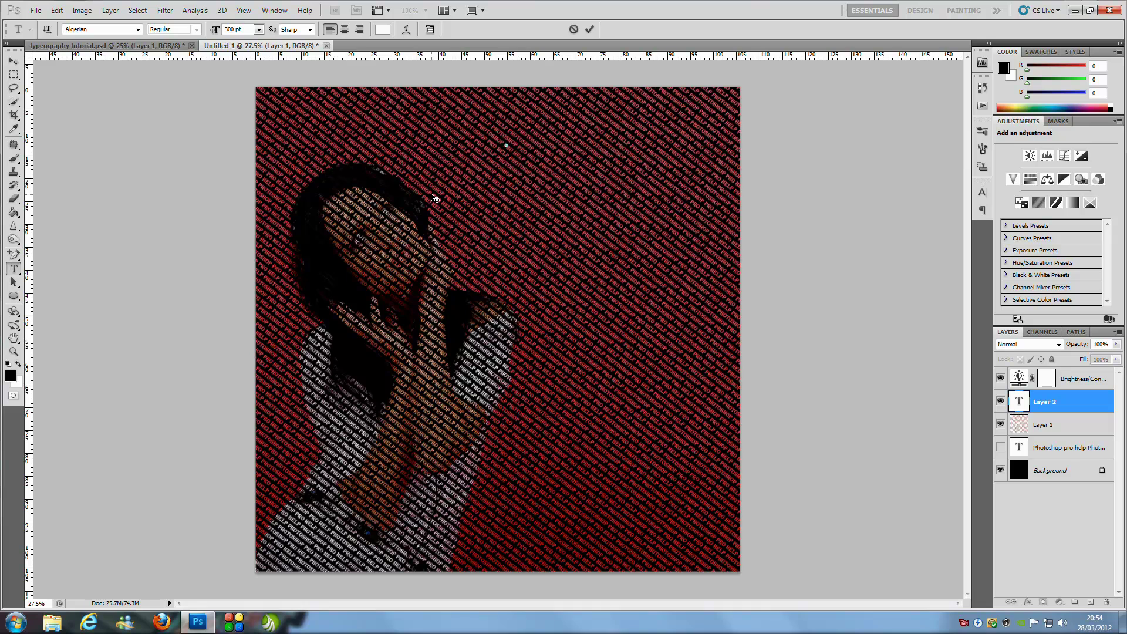
pyautogui.write('MUSIC')
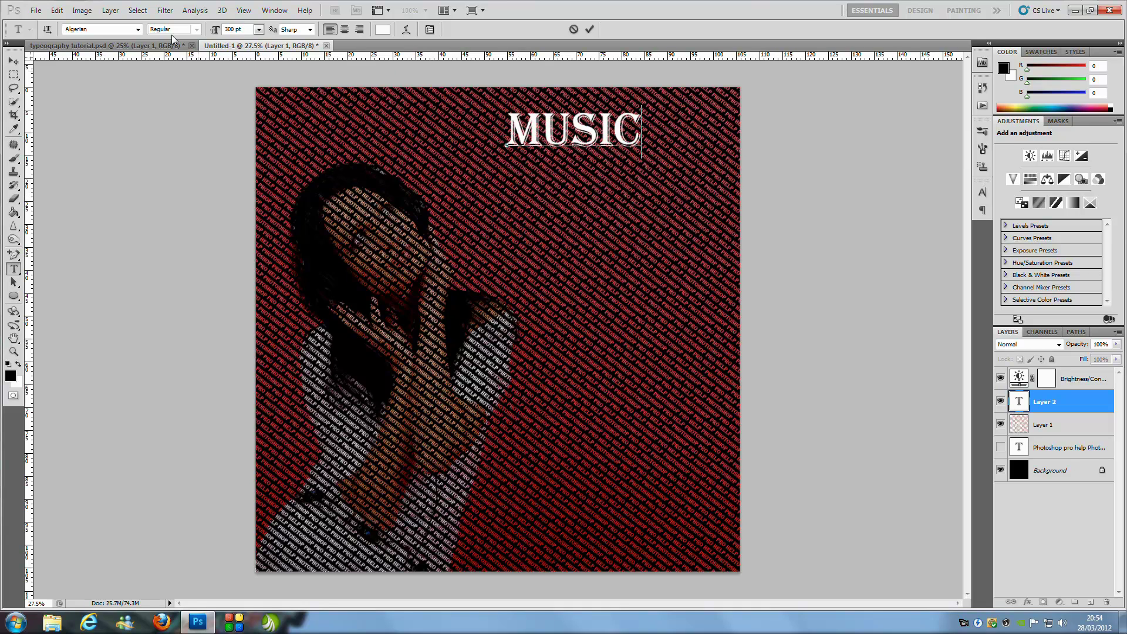
pyautogui.doubleClick(1018, 402)
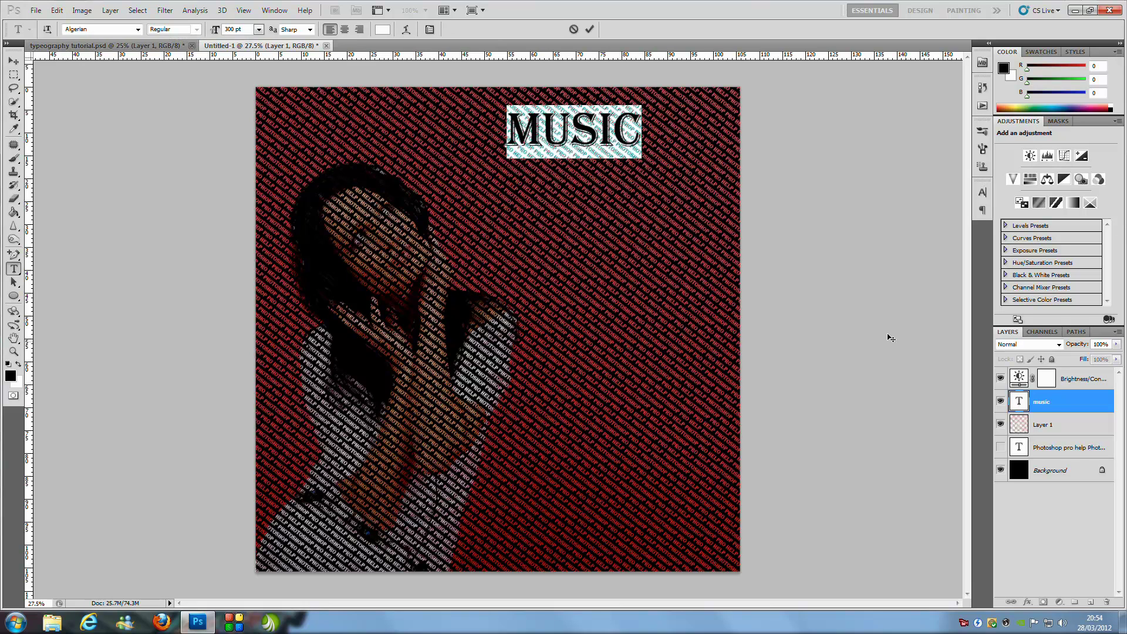
pyautogui.click(138, 28)
pyautogui.click(88, 76)
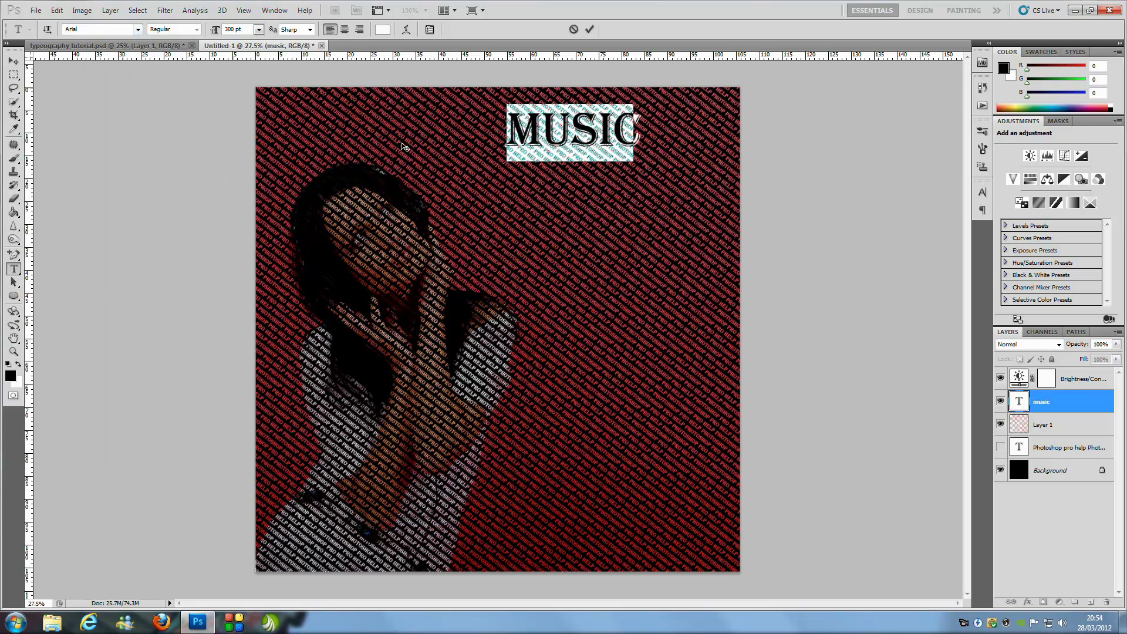
# Step: Give the title a black outer glow: 11% spread, 43 px size, rounded contour, higher opacity
pyautogui.doubleClick(1090, 406)
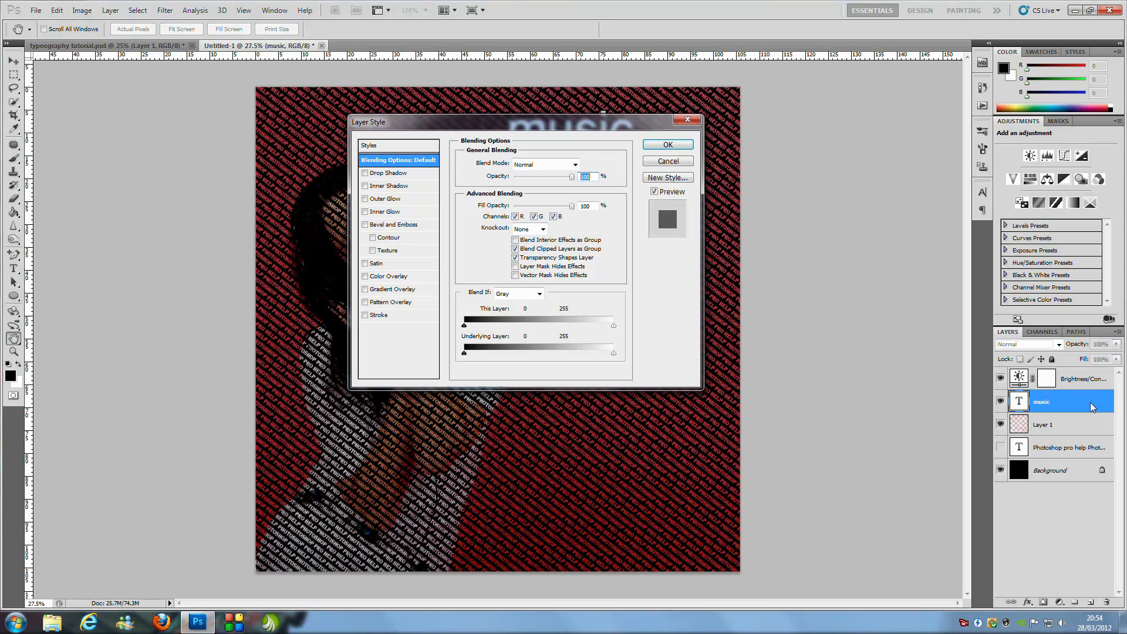
pyautogui.moveTo(501, 129); pyautogui.dragTo(831, 134)
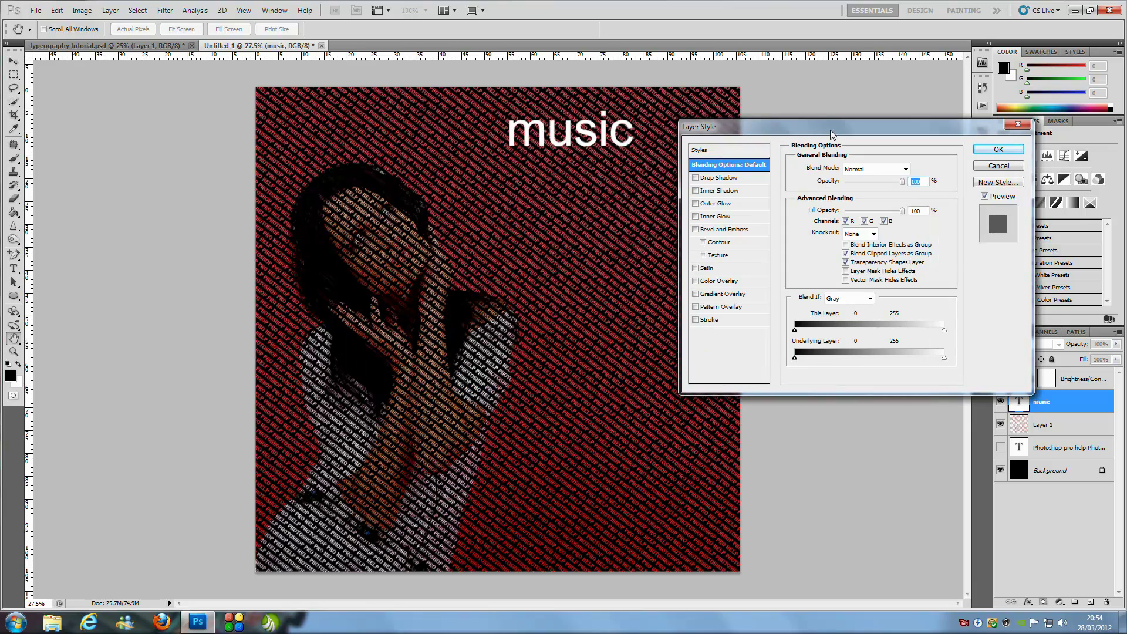
pyautogui.click(717, 204)
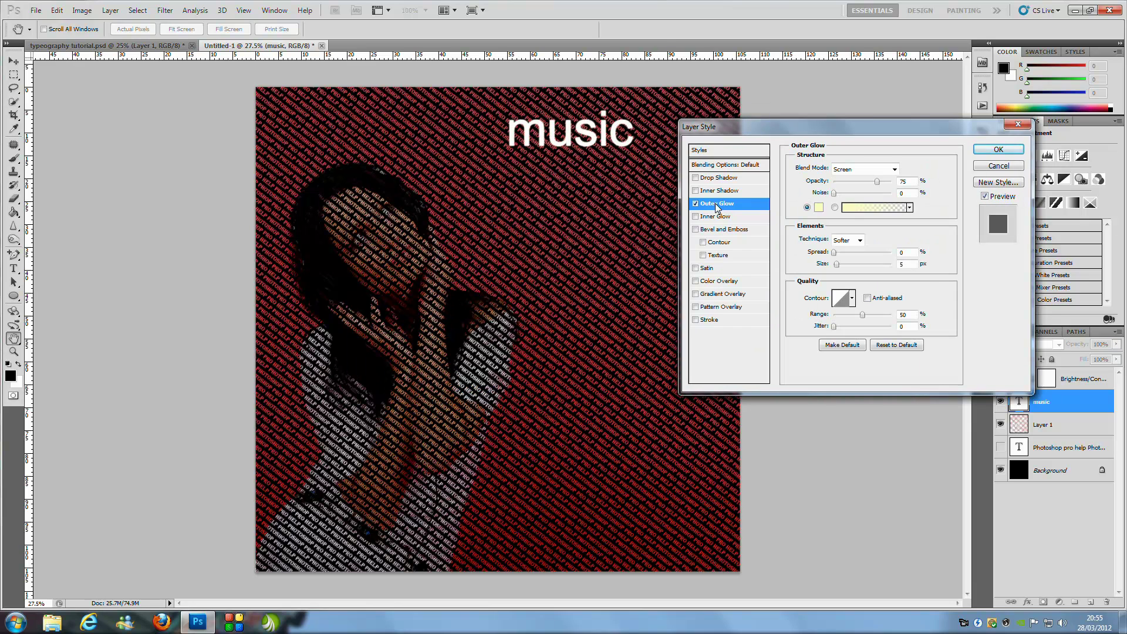
pyautogui.click(818, 208)
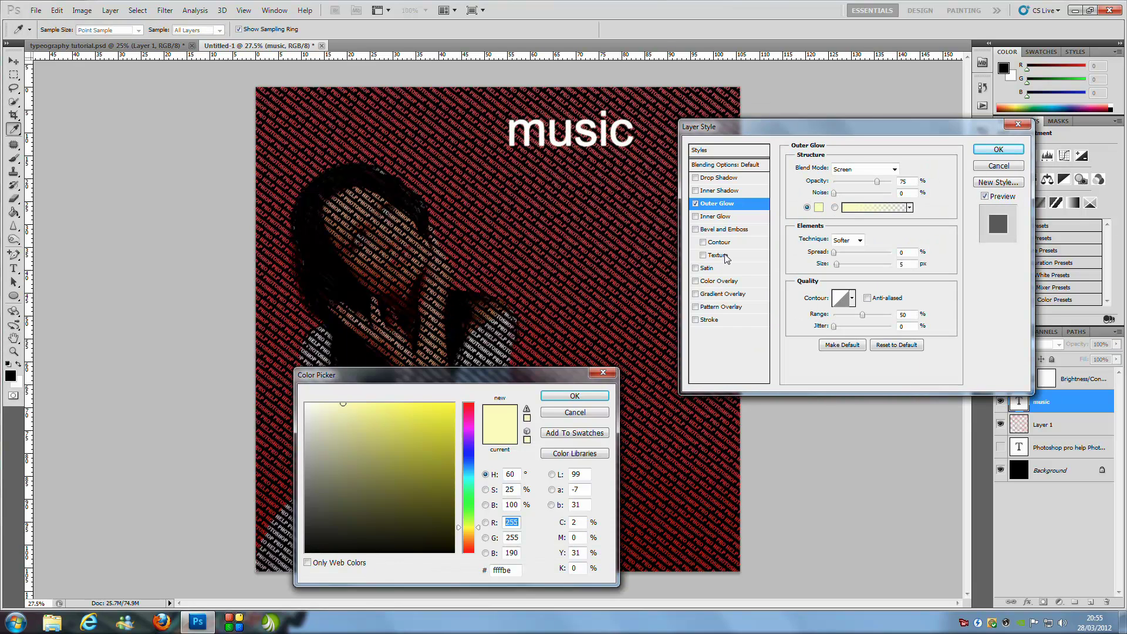
pyautogui.click(307, 551)
pyautogui.click(574, 396)
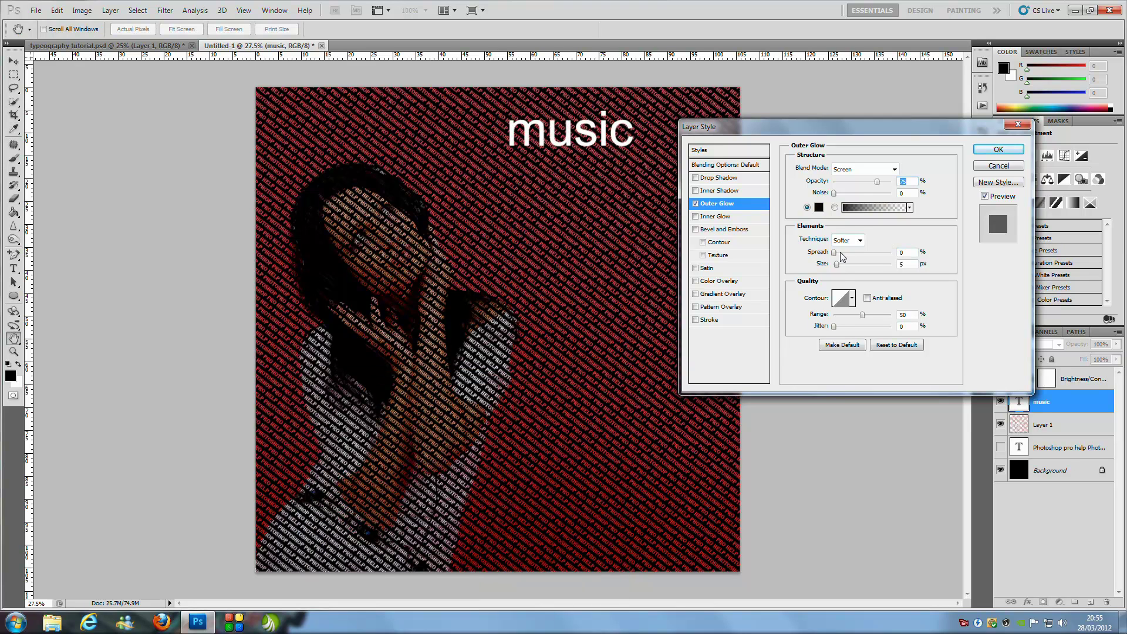
pyautogui.moveTo(837, 265)
pyautogui.mouseDown()
pyautogui.moveTo(847, 266)
pyautogui.moveTo(840, 253)
pyautogui.mouseUp()
pyautogui.click(853, 298)
pyautogui.click(789, 346)
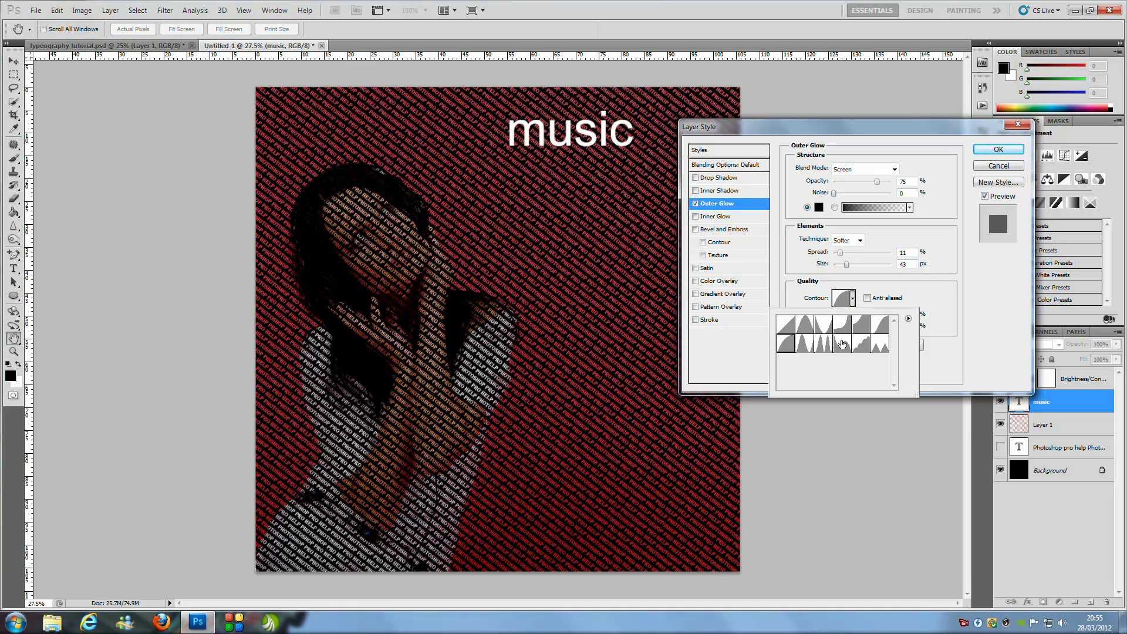
pyautogui.click(881, 182)
pyautogui.moveTo(881, 182); pyautogui.dragTo(894, 187)
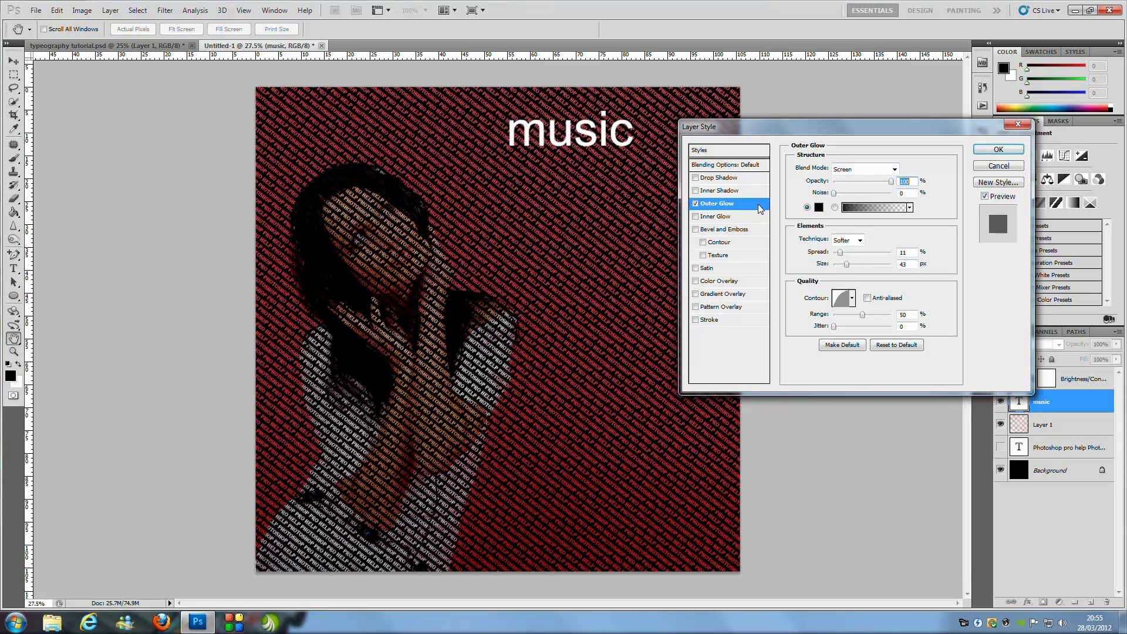
pyautogui.click(696, 178)
# Step: Set the drop shadow to 100% opacity, distance 19, spread 6, size 10, rounded contour
pyautogui.click(723, 179)
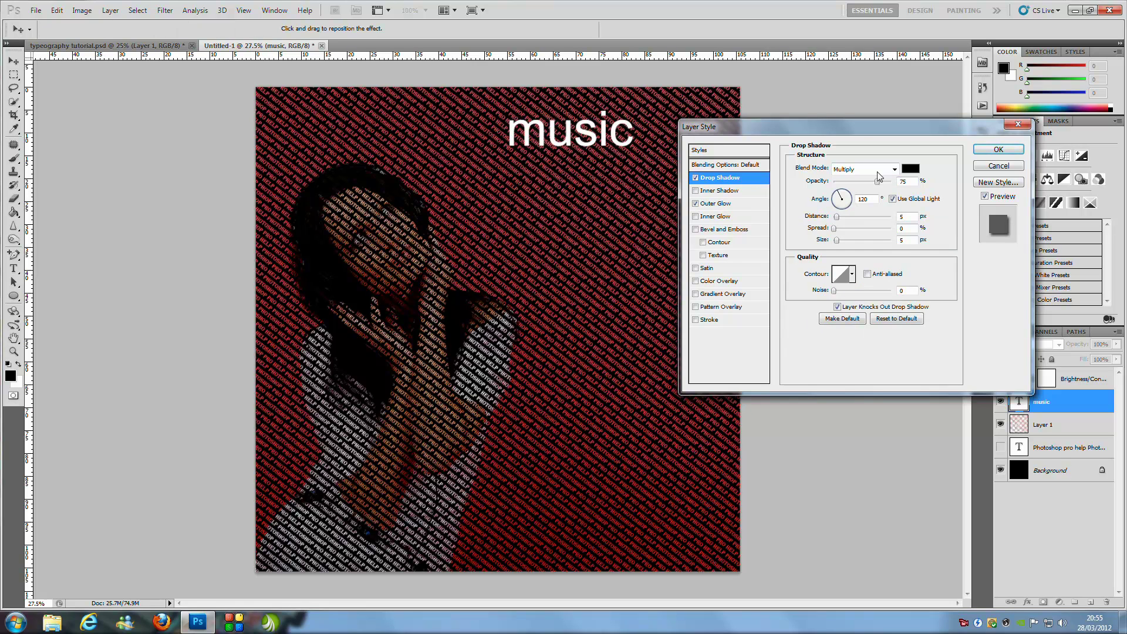
pyautogui.moveTo(877, 181); pyautogui.dragTo(891, 182)
pyautogui.moveTo(839, 243)
pyautogui.mouseDown()
pyautogui.moveTo(846, 220)
pyautogui.moveTo(837, 228)
pyautogui.mouseUp()
pyautogui.click(852, 274)
pyautogui.click(786, 320)
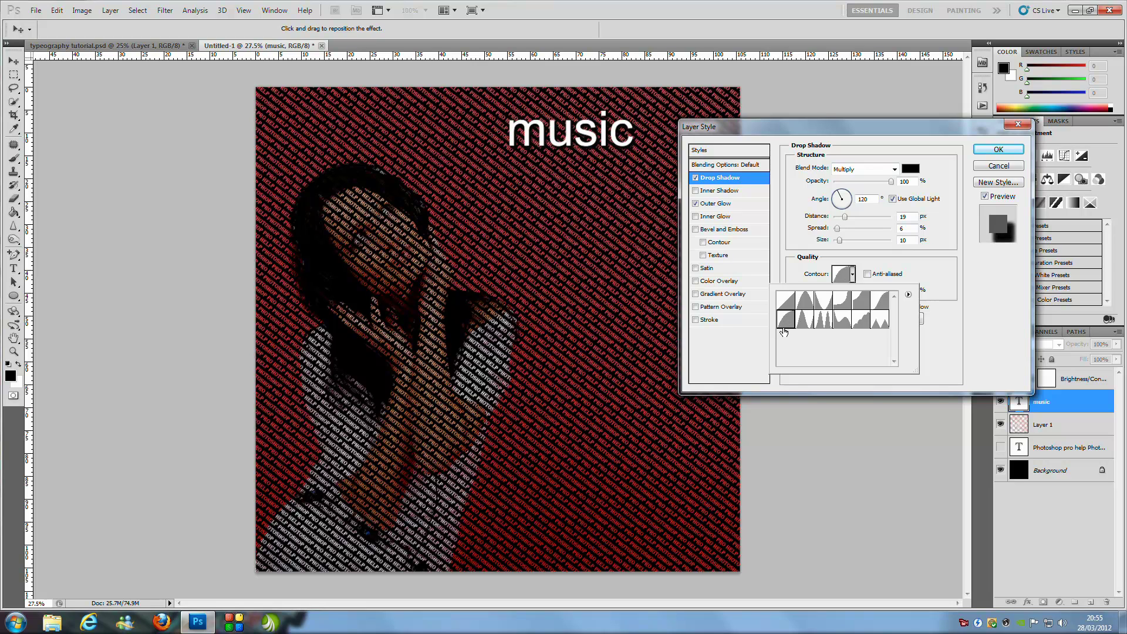
pyautogui.click(941, 272)
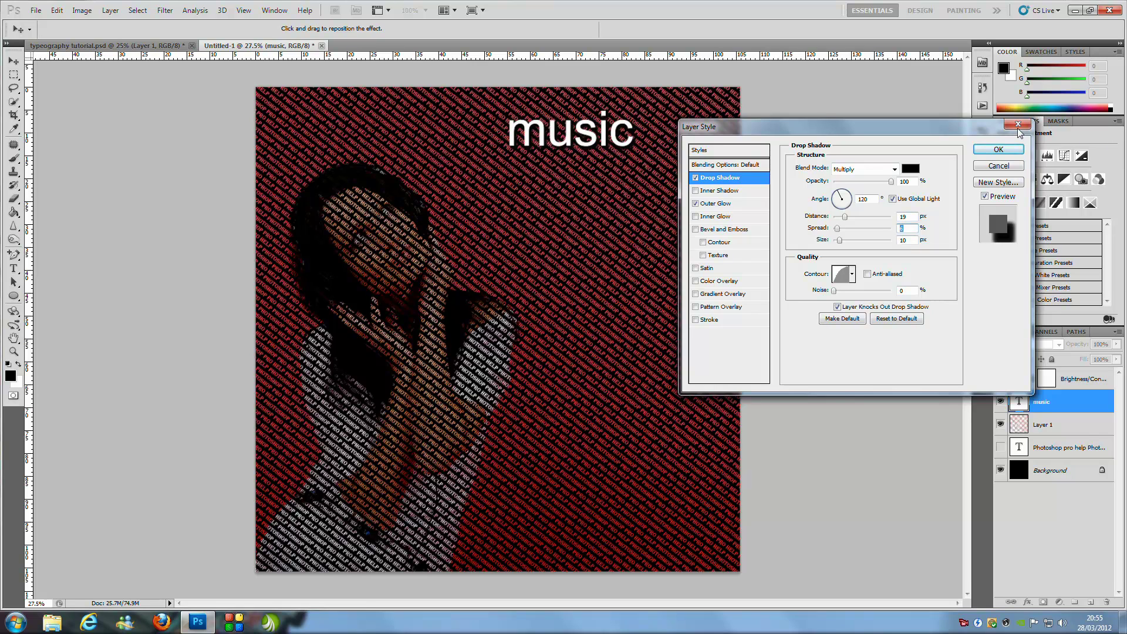
# Step: Switch the outer glow's blend mode to Normal and raise its spread to 12
pyautogui.click(717, 203)
pyautogui.click(854, 171)
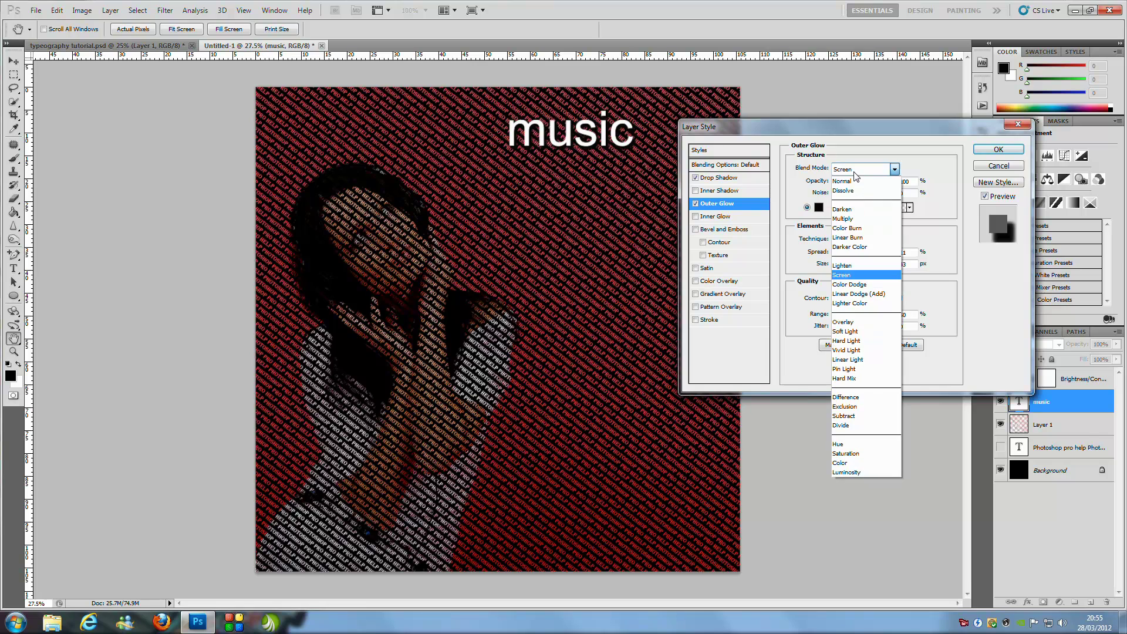
pyautogui.click(854, 184)
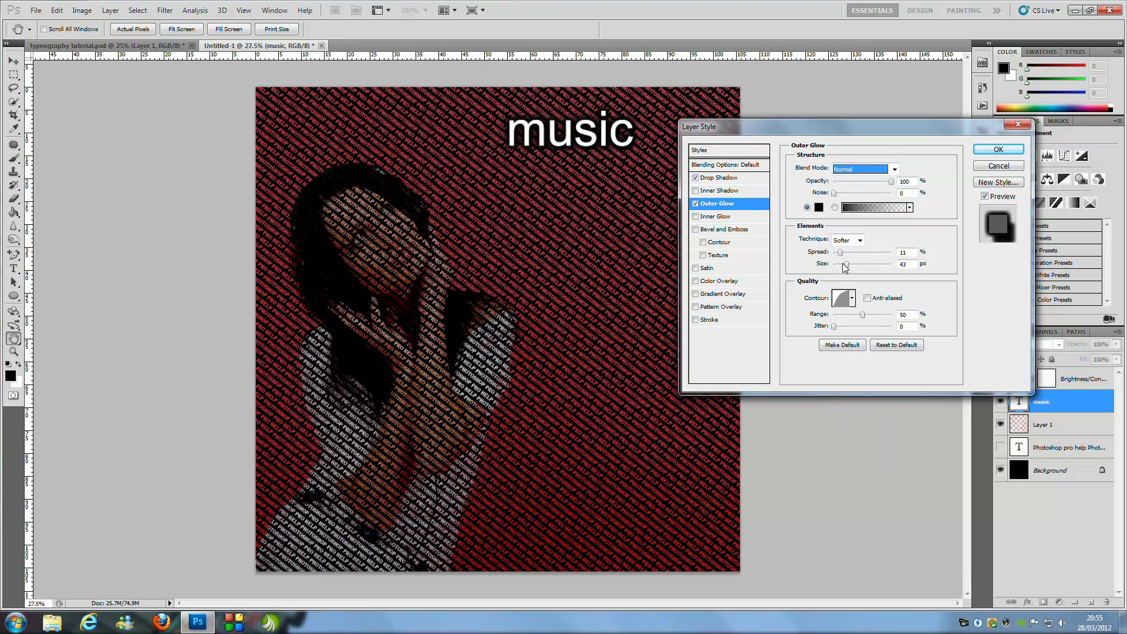
pyautogui.moveTo(842, 254); pyautogui.dragTo(843, 254)
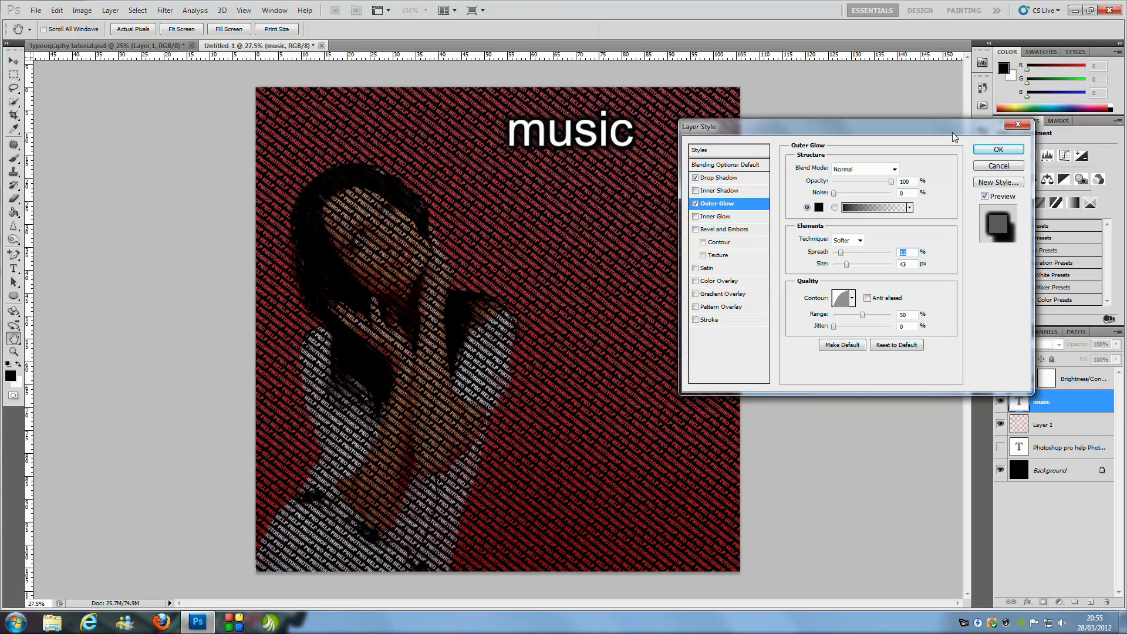
# Step: Confirm the Layer Style dialog so the white 'music' title gets its drop shadow and outer glow
pyautogui.click(998, 150)
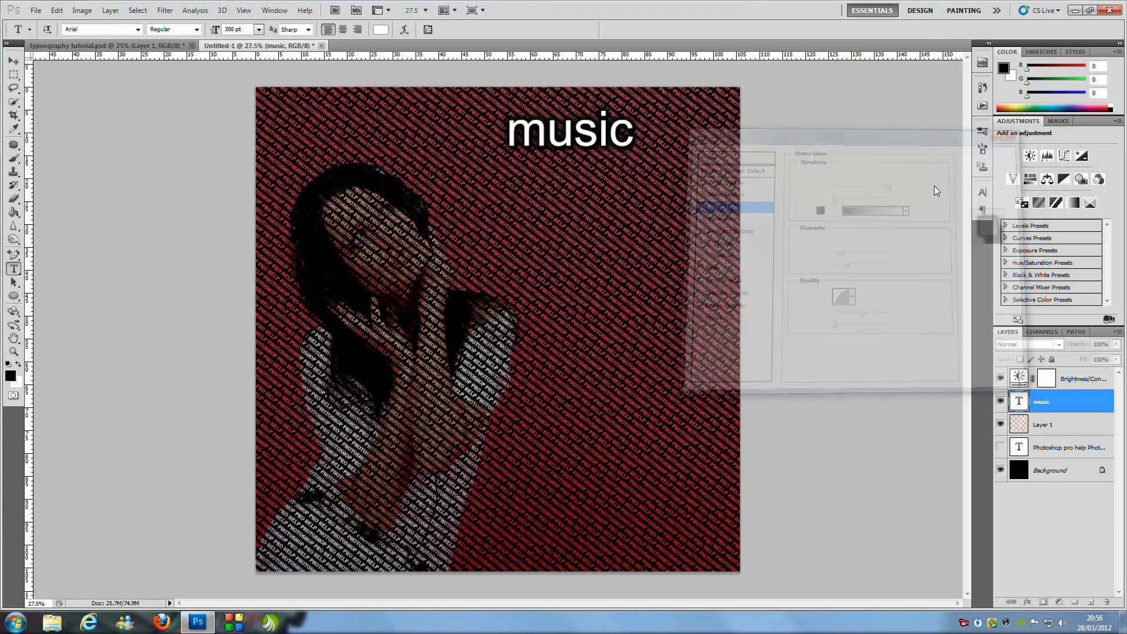